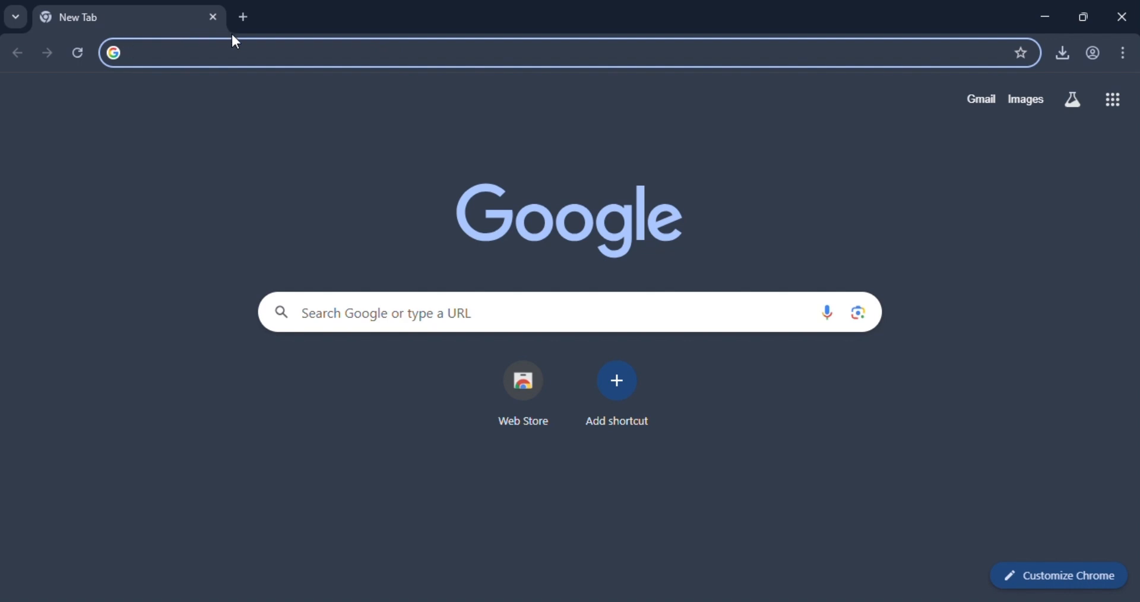
Step: Search the web for "capcut" and open the official CapCut website from the results
text(capcut)
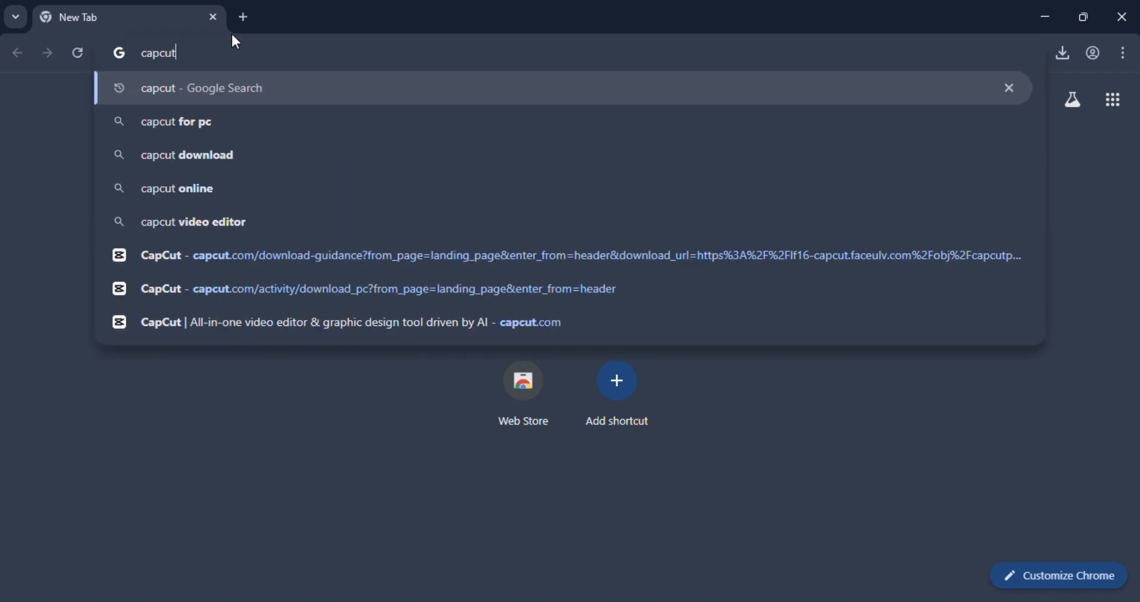
key(Return)
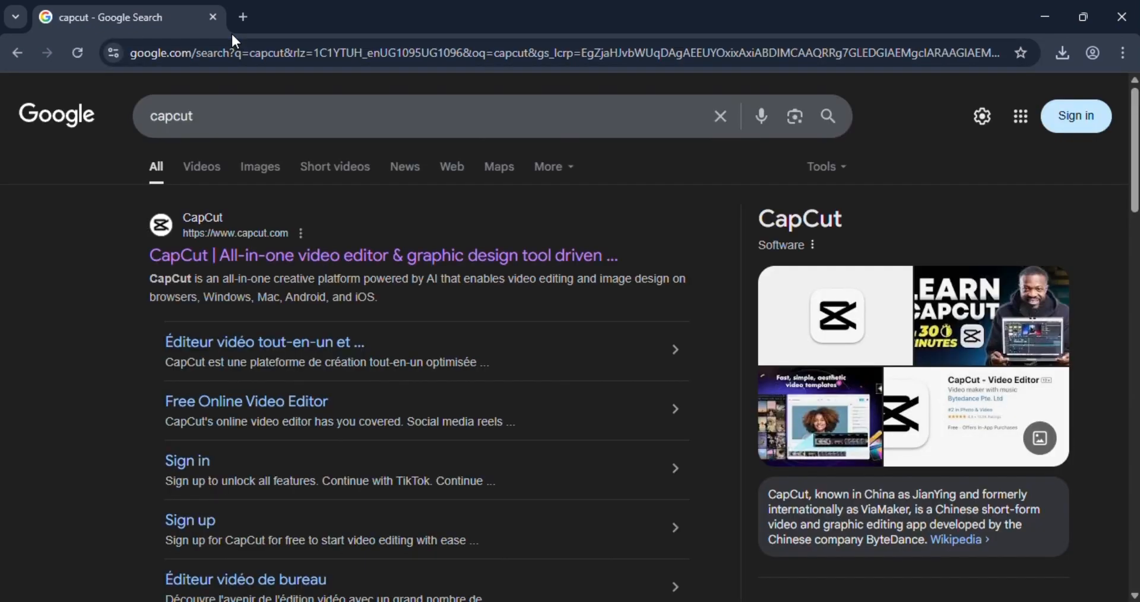
click(444, 262)
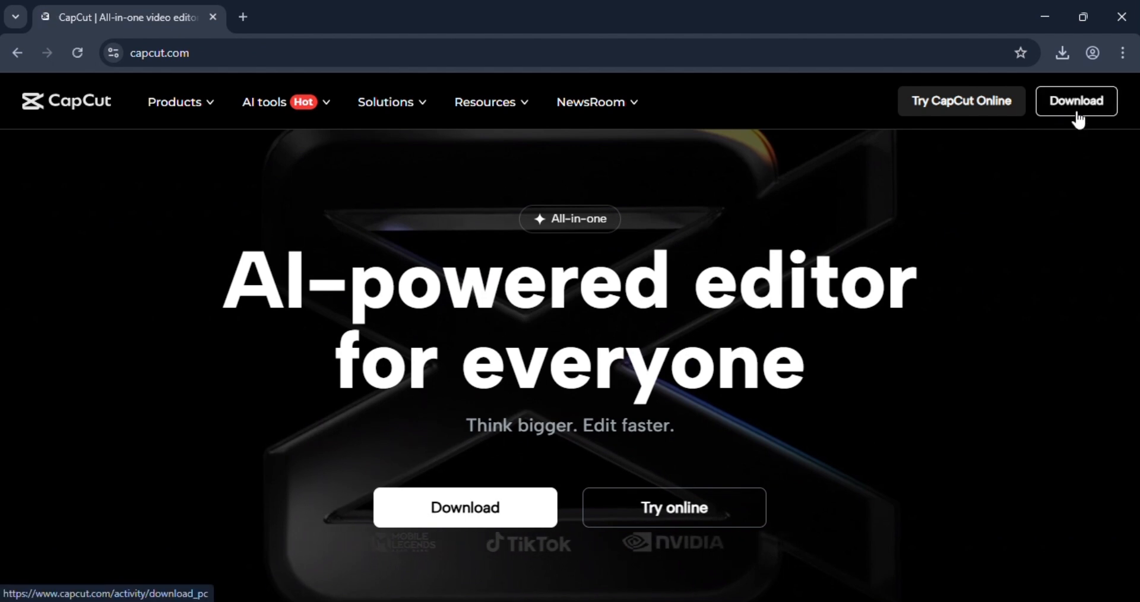
Step: Open the recent download history and launch the downloaded CapCut installer
click(1061, 53)
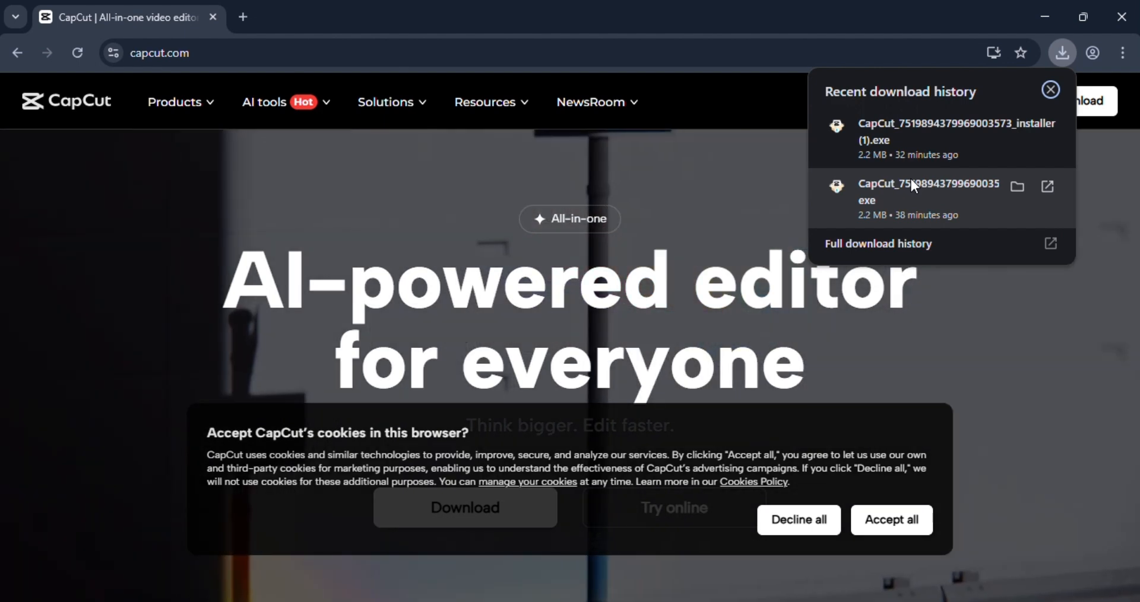
click(911, 180)
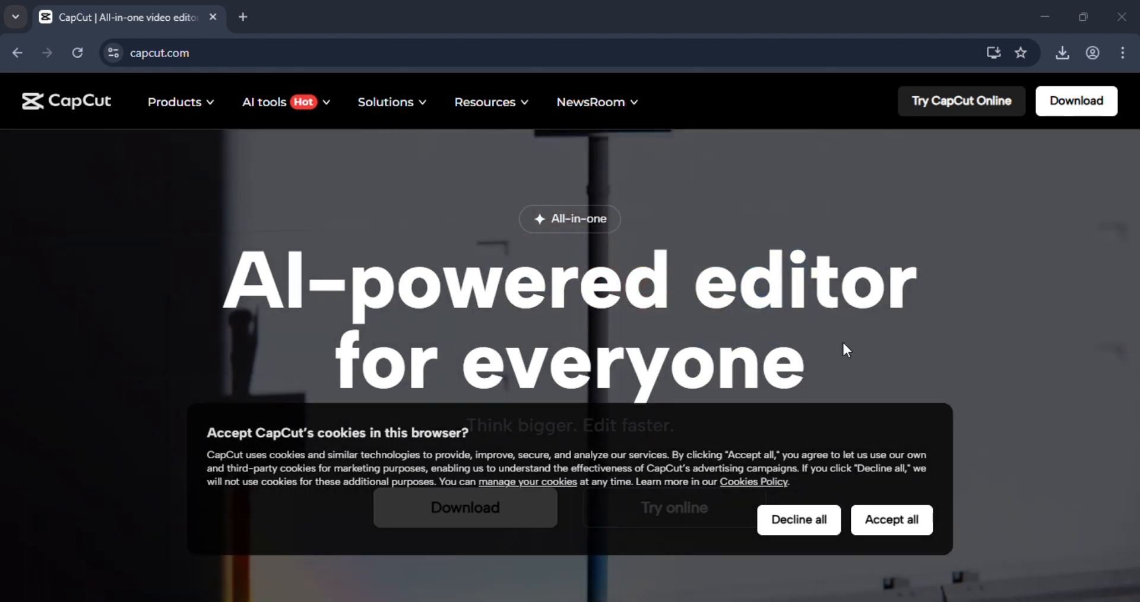
mouse_move(795, 600)
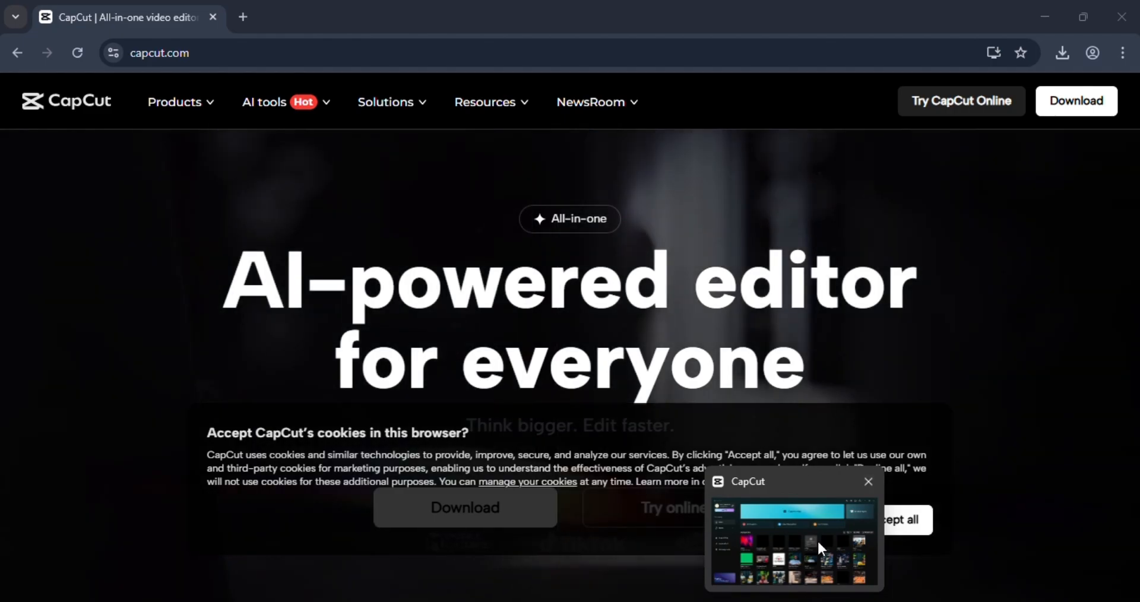
click(817, 540)
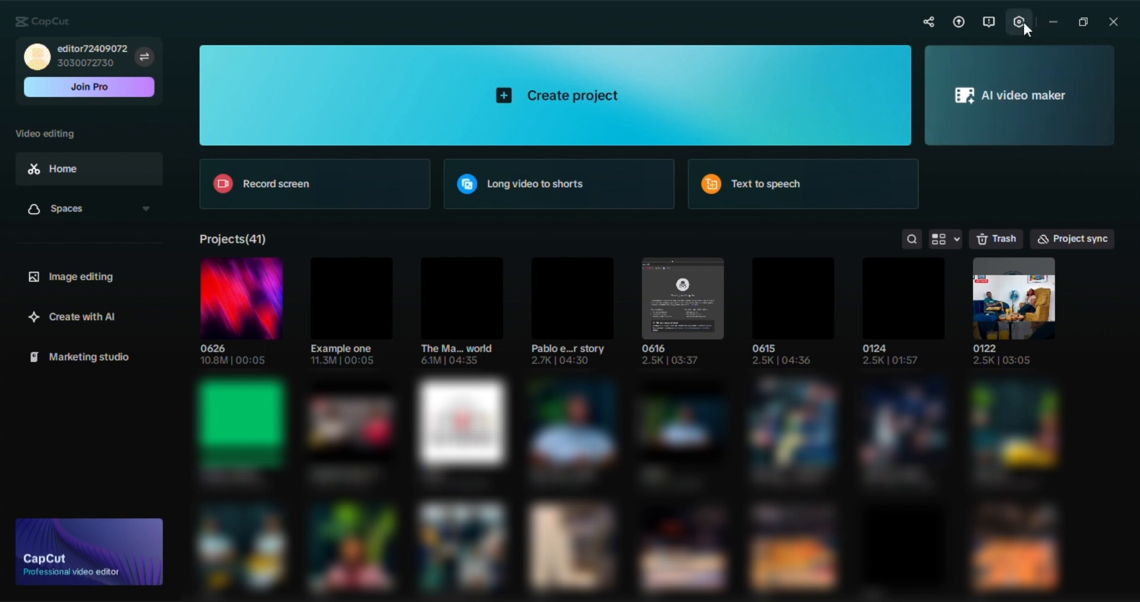
Step: In the CapCut desktop app's settings, start changing the project save path and browse to Pc partition (E:)
click(1024, 23)
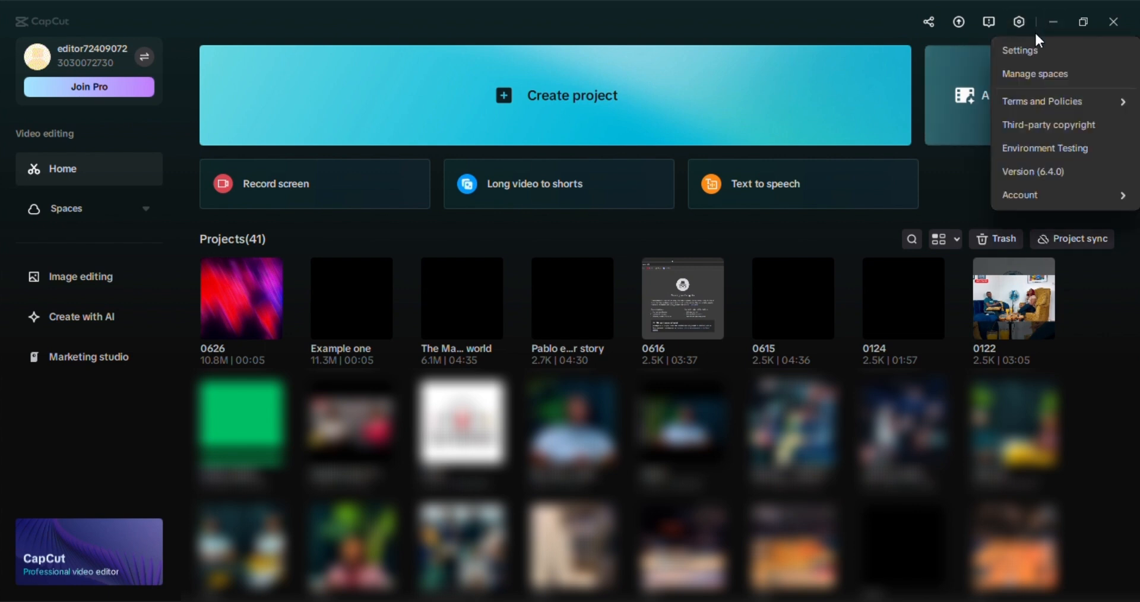
click(1047, 47)
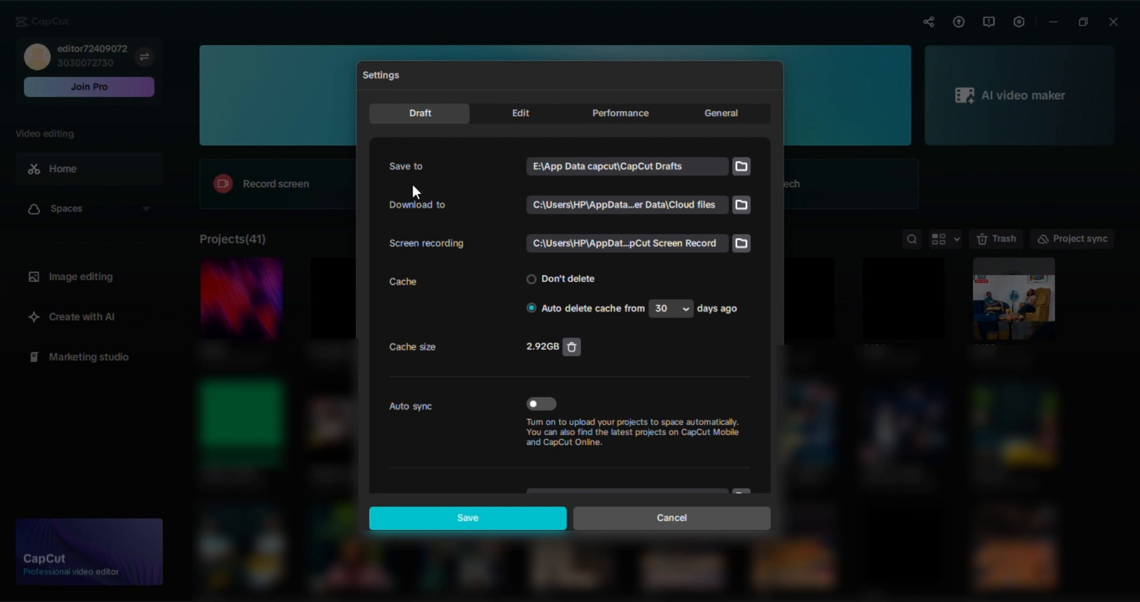
click(742, 167)
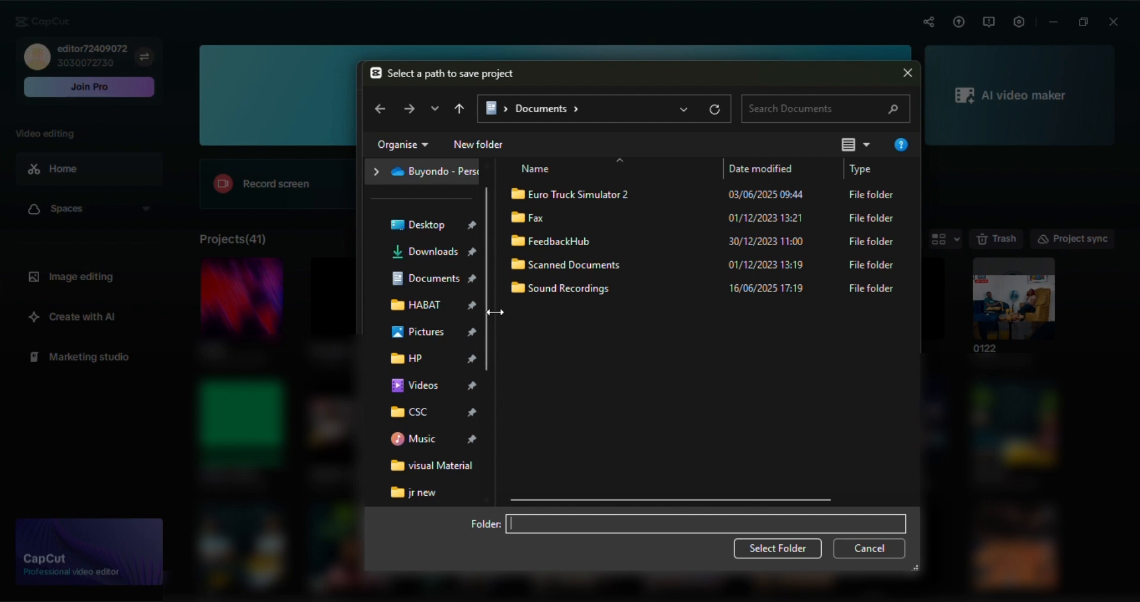
scroll(443, 294, down, 3)
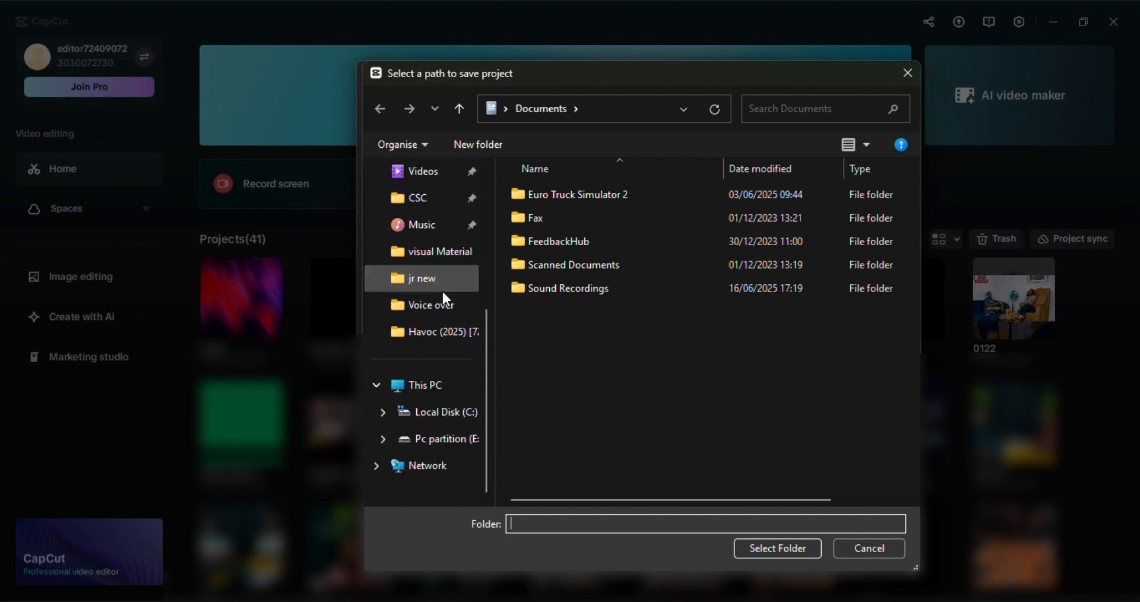
click(424, 442)
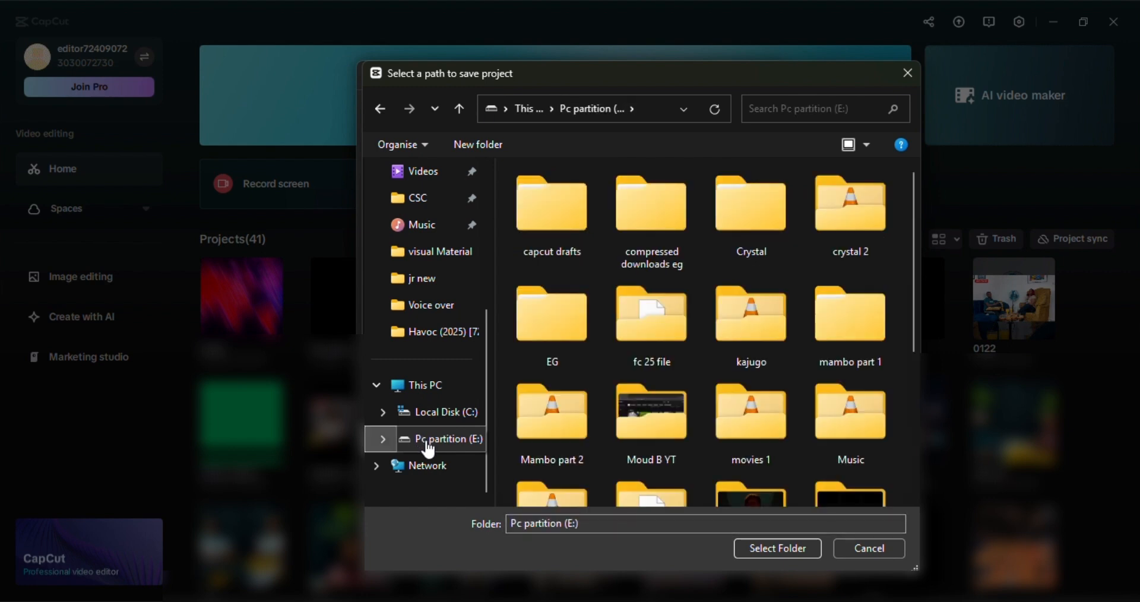
click(634, 427)
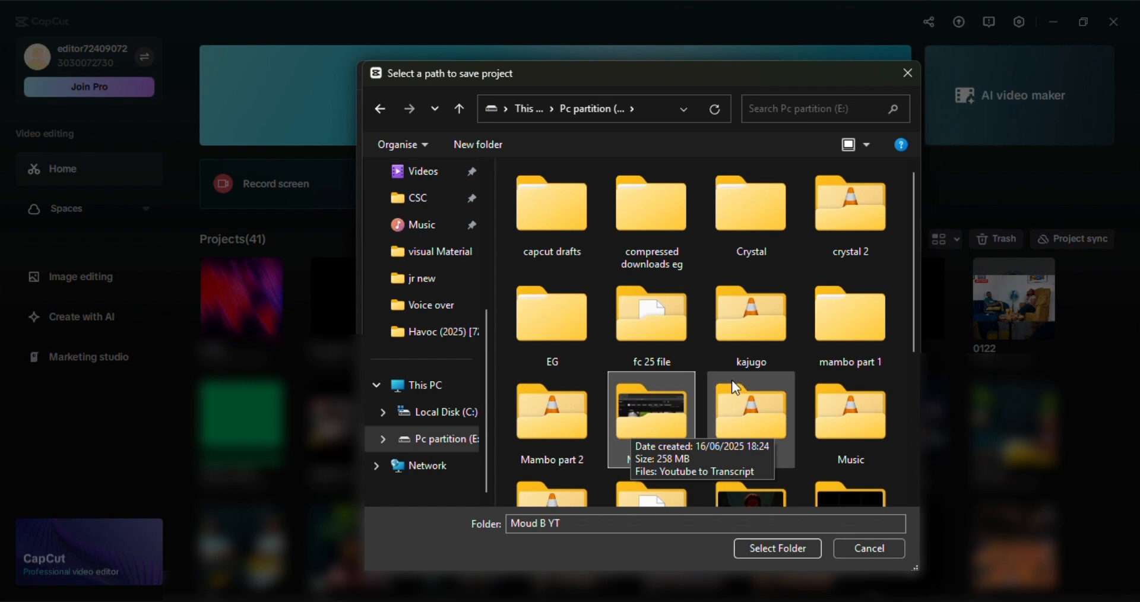
scroll(743, 321, down, 3)
click(748, 326)
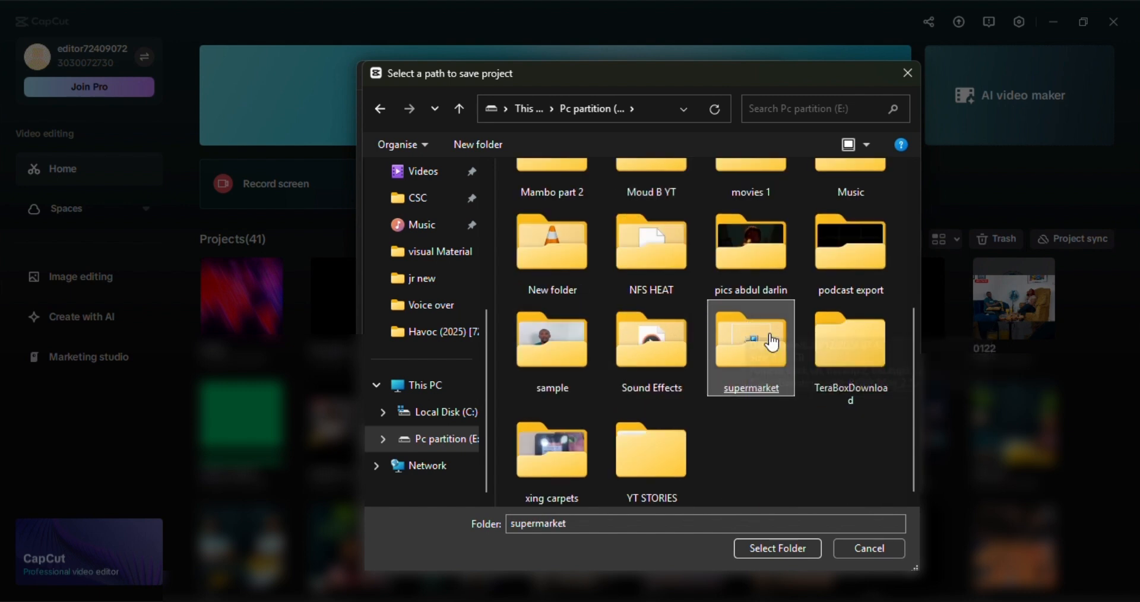
scroll(700, 323, up, 3)
click(749, 324)
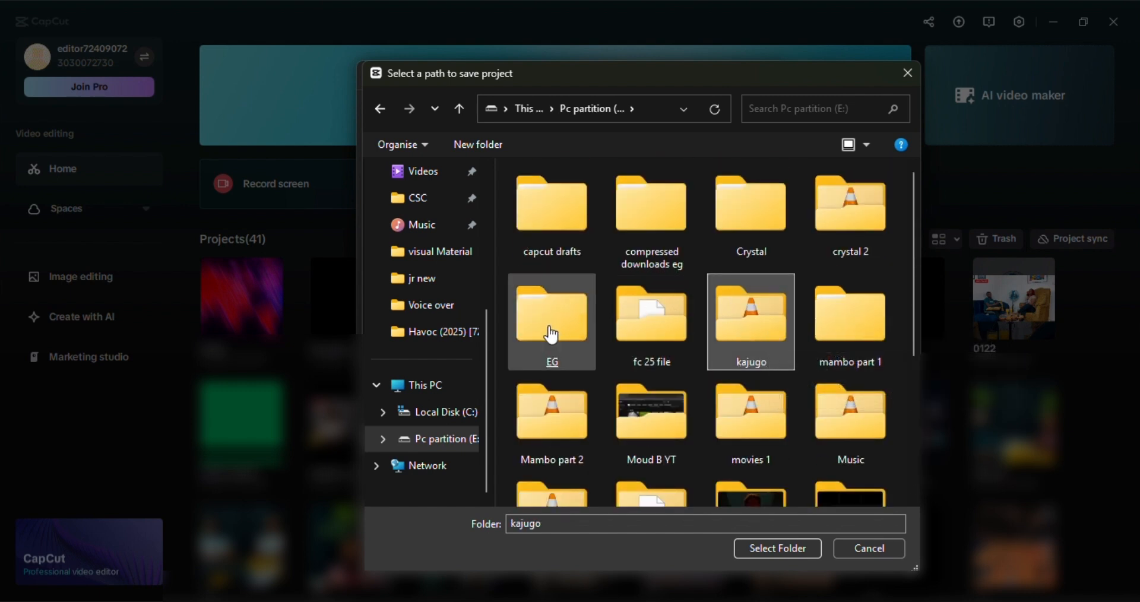
Step: Create a folder named "My Capcut Drafts" on Pc partition (E:)
scroll(654, 381, down, 3)
click(749, 373)
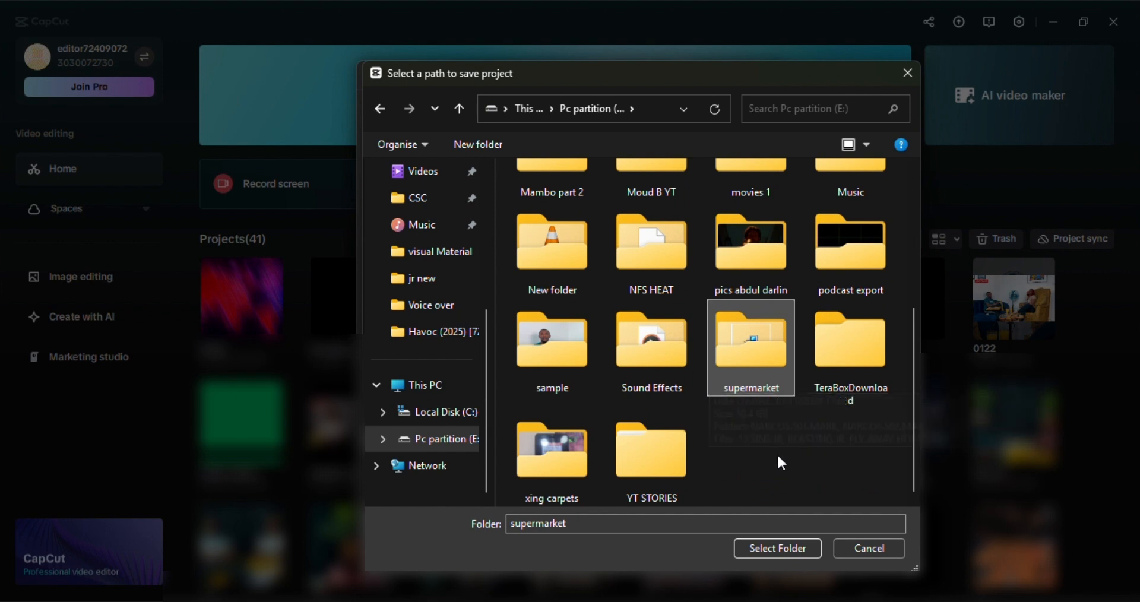
right_click(745, 454)
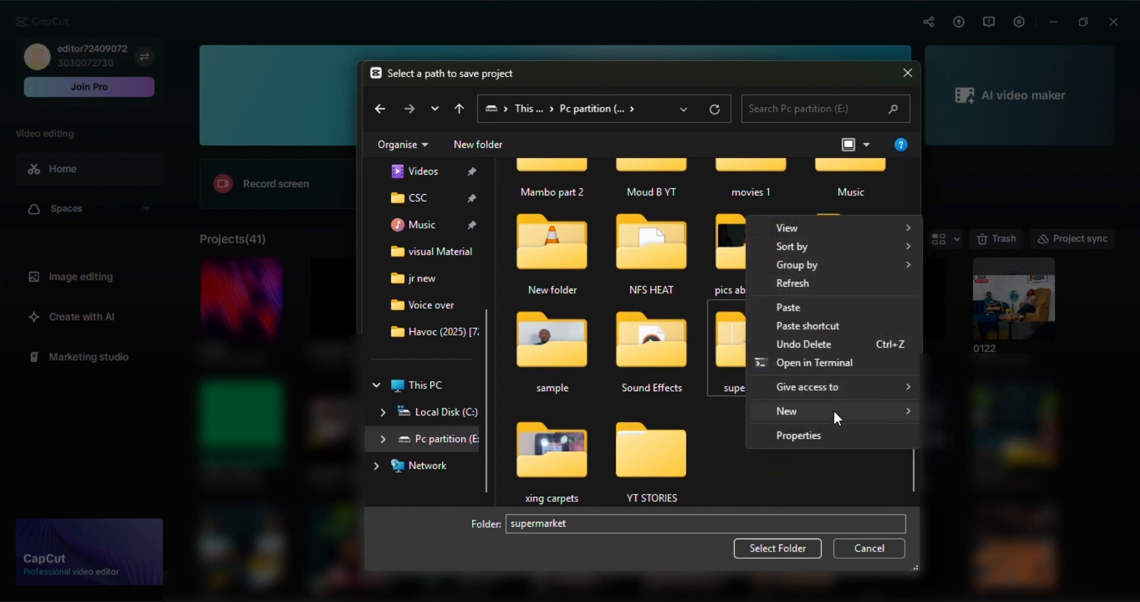
mouse_move(835, 413)
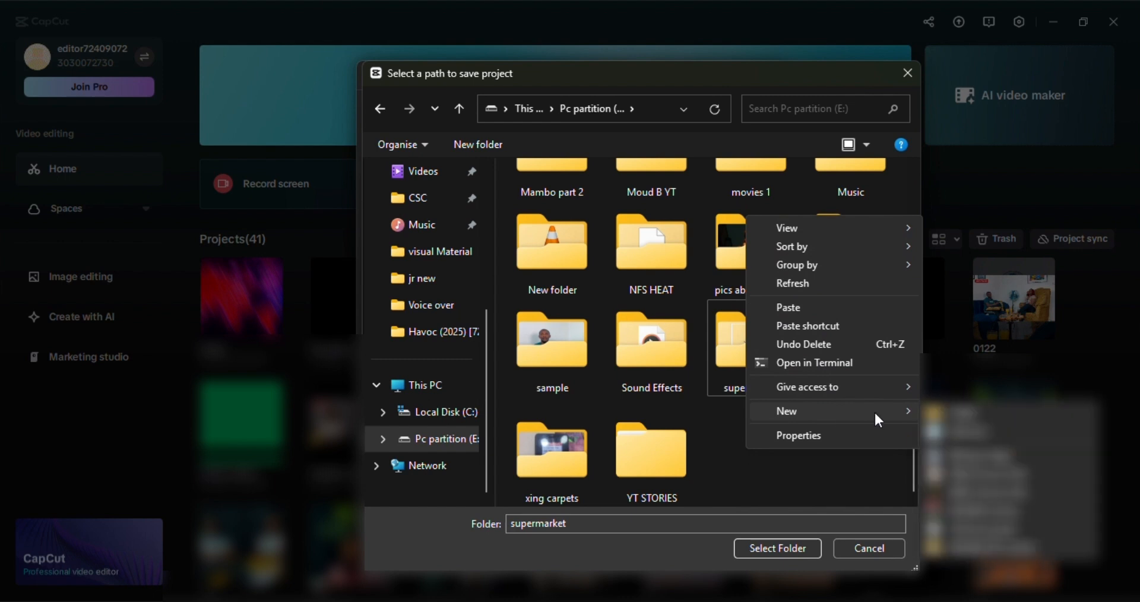
click(947, 412)
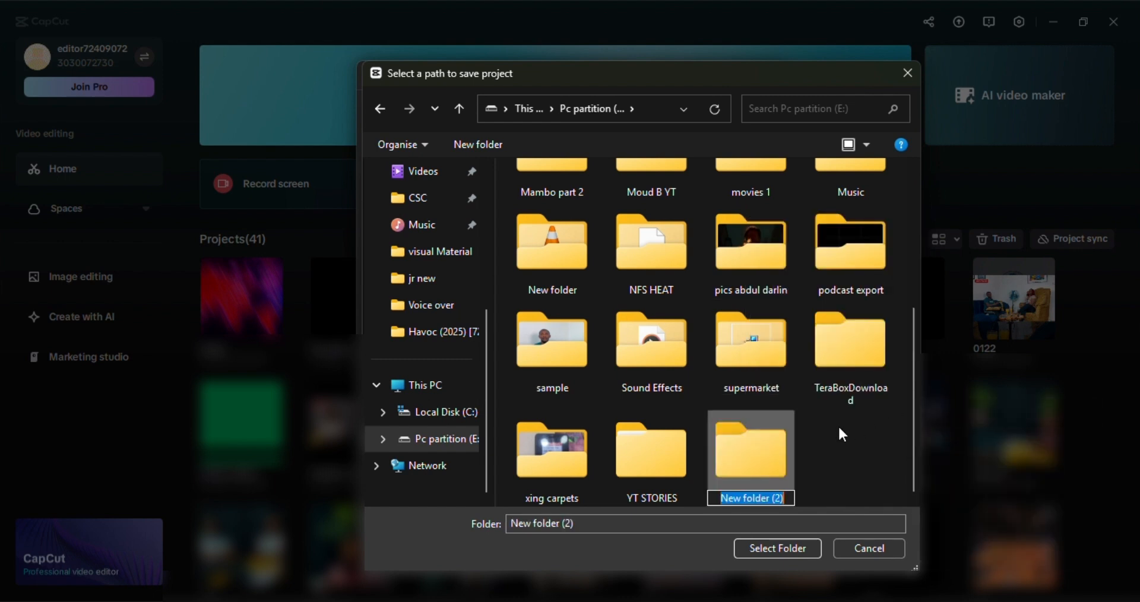
text(Capcu)
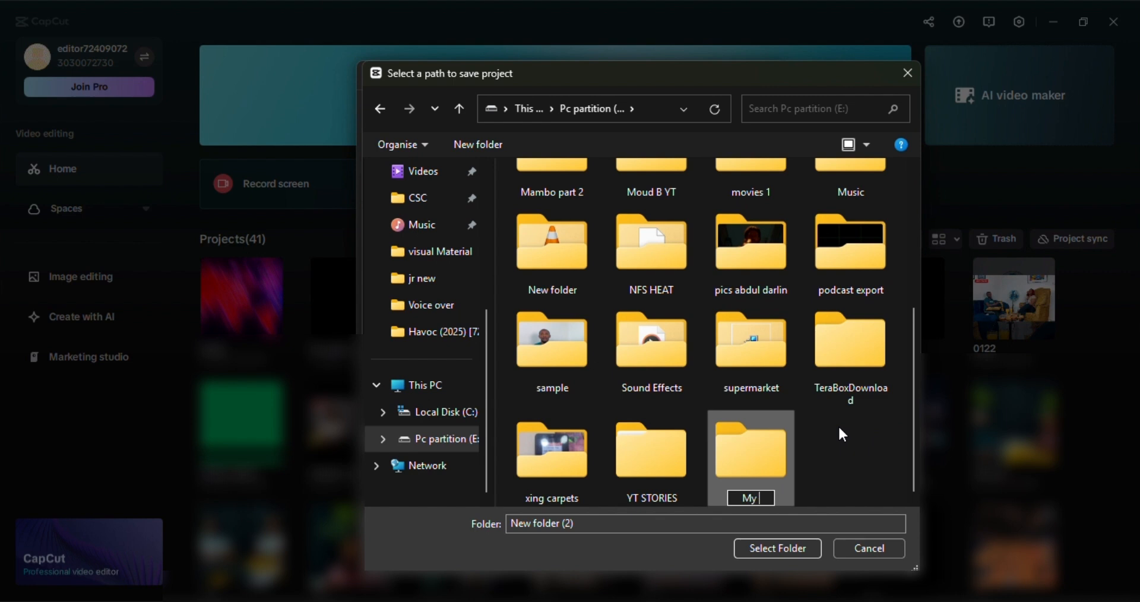
text(t)
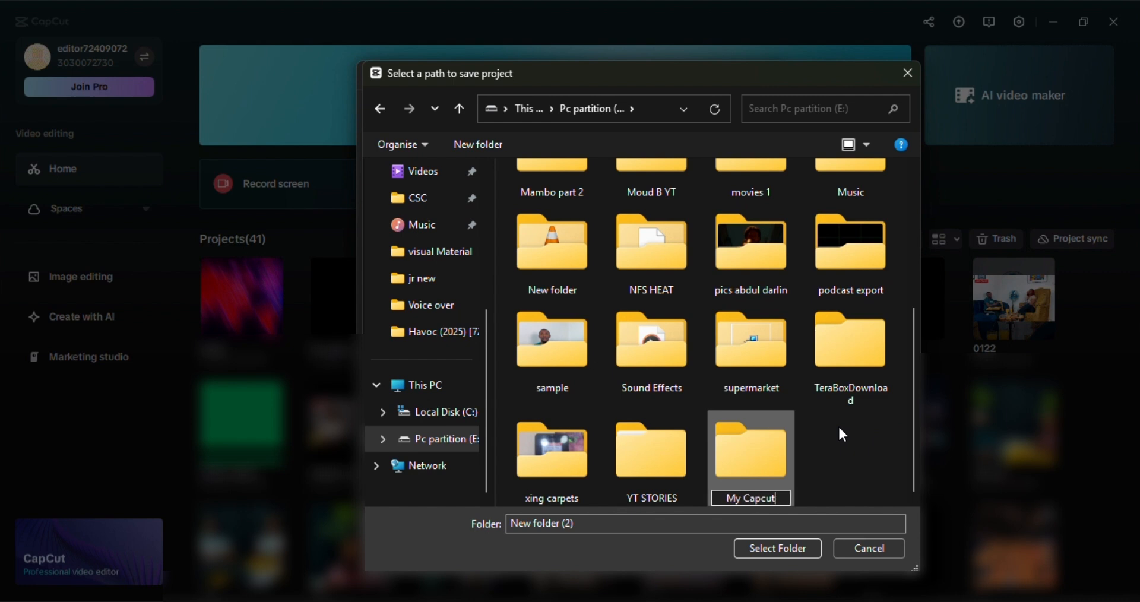
text( Drafts)
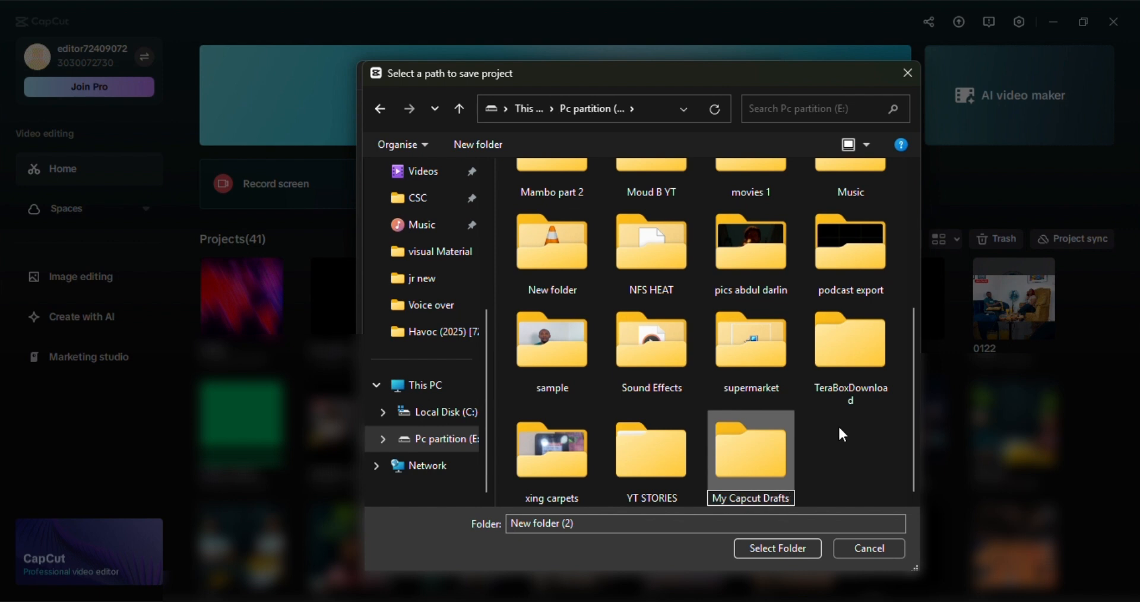
key(Return)
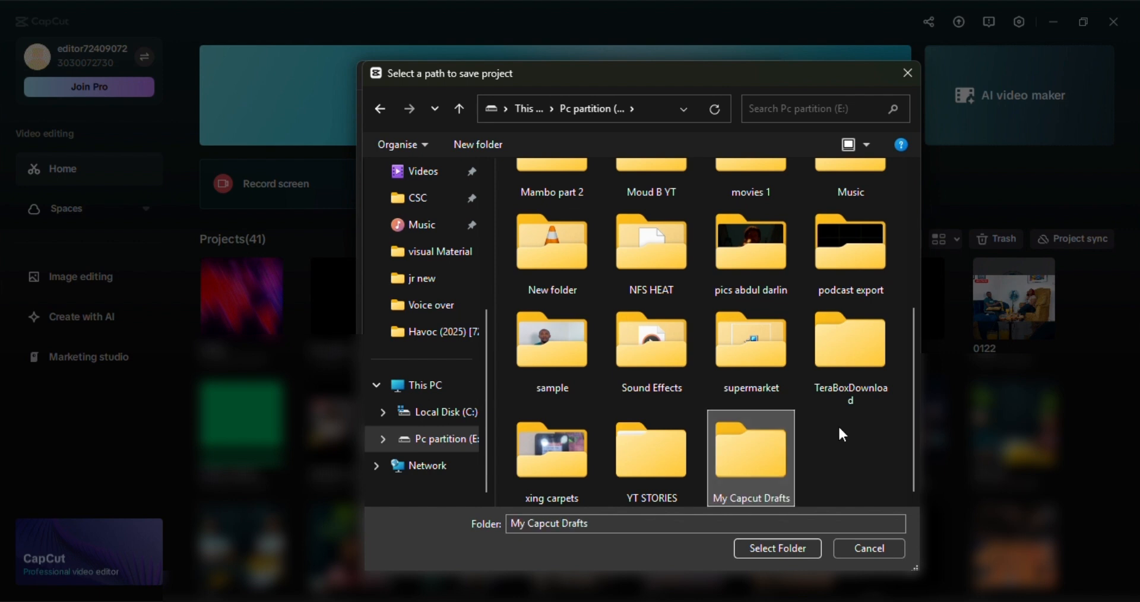
Step: Choose the My Capcut Drafts folder as the project save location and save the settings
double_click(766, 466)
click(776, 548)
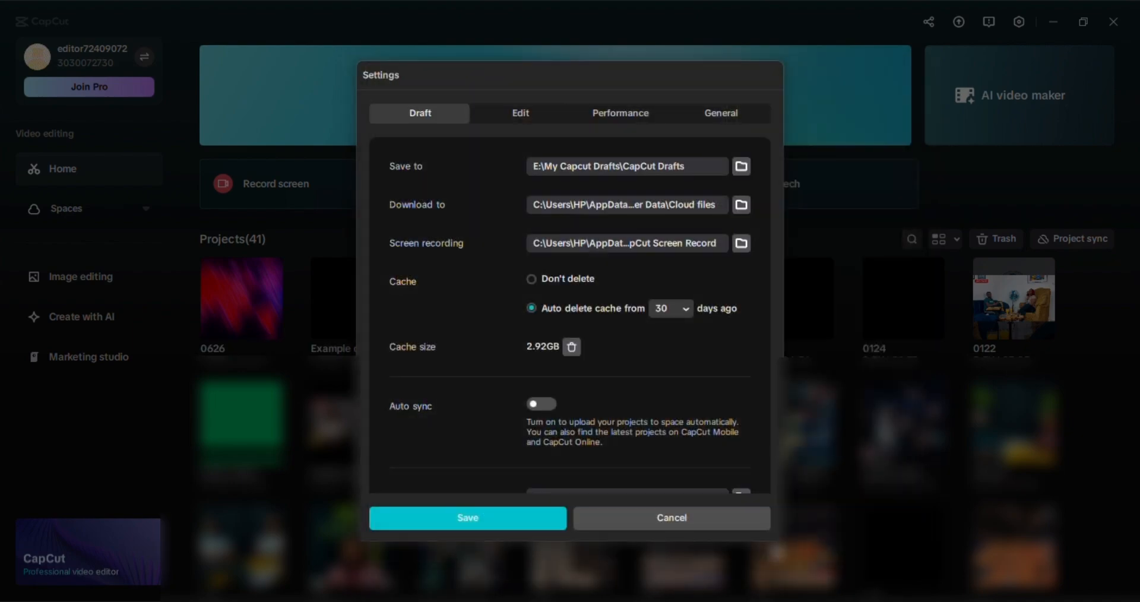
click(415, 523)
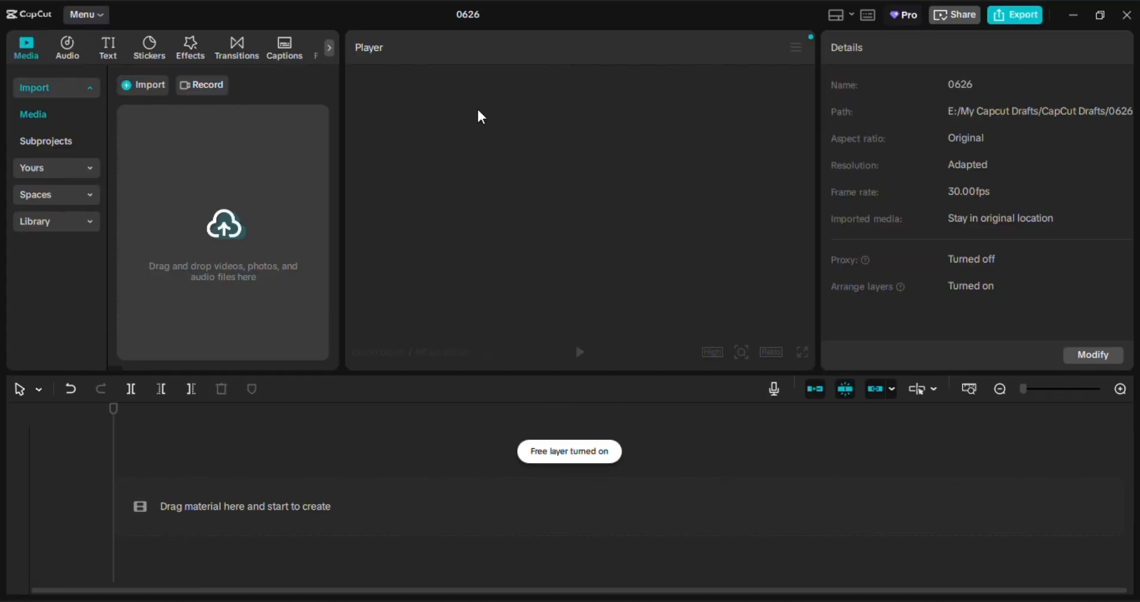
Step: Import the red command-room image ending in "_enhanced (1)" from the Downloads folder into project 0626
click(143, 89)
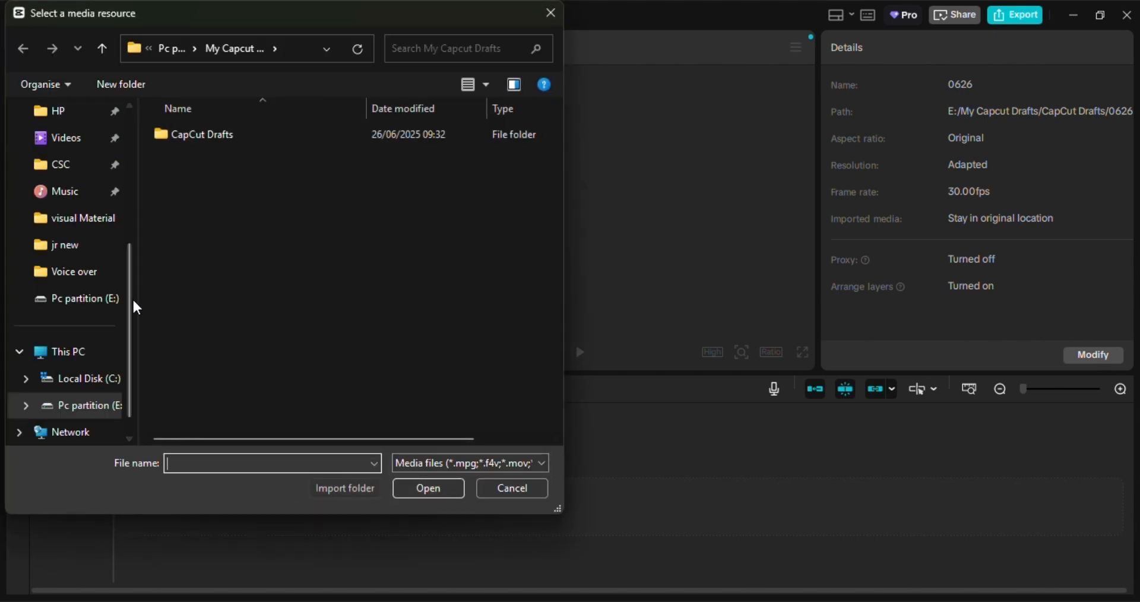
scroll(48, 274, up, 5)
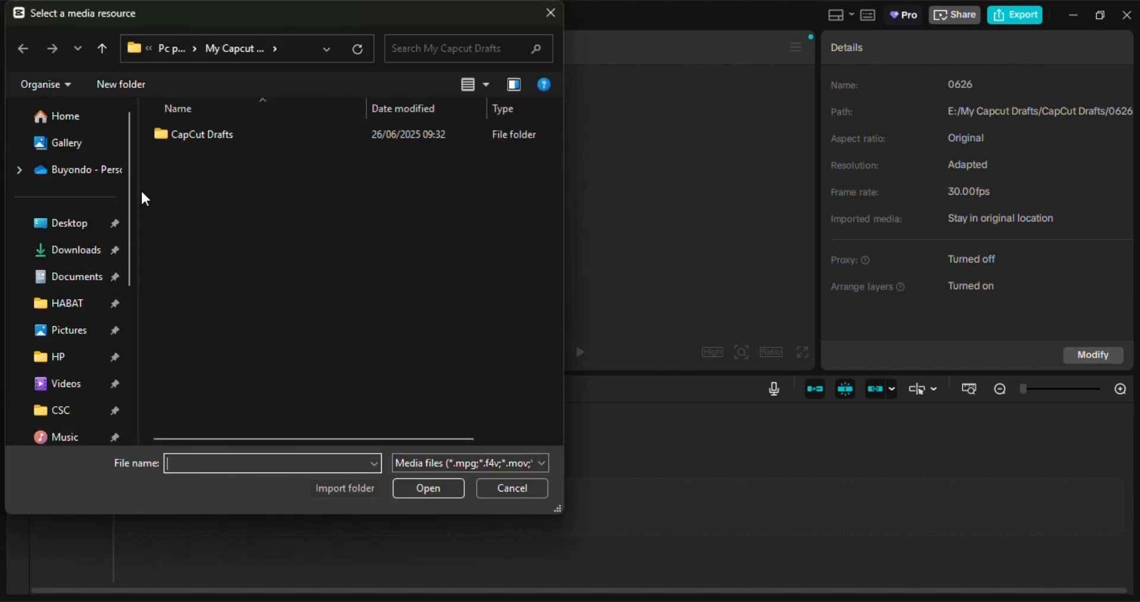
click(89, 260)
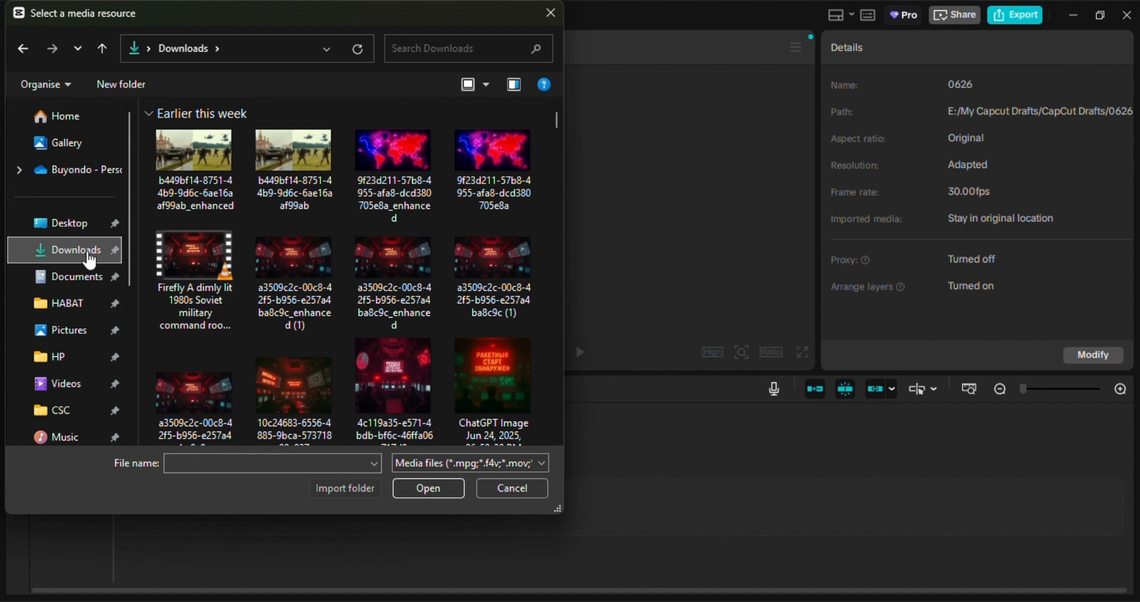
double_click(281, 263)
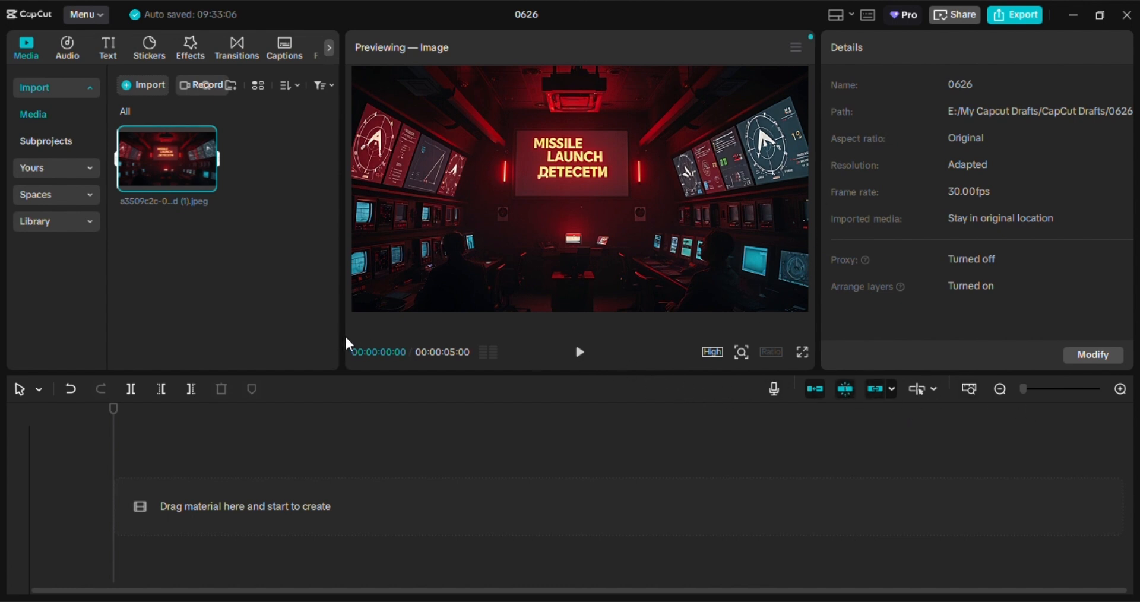
Step: Add the imported image to the timeline, select the clip and preview its playback
click(208, 181)
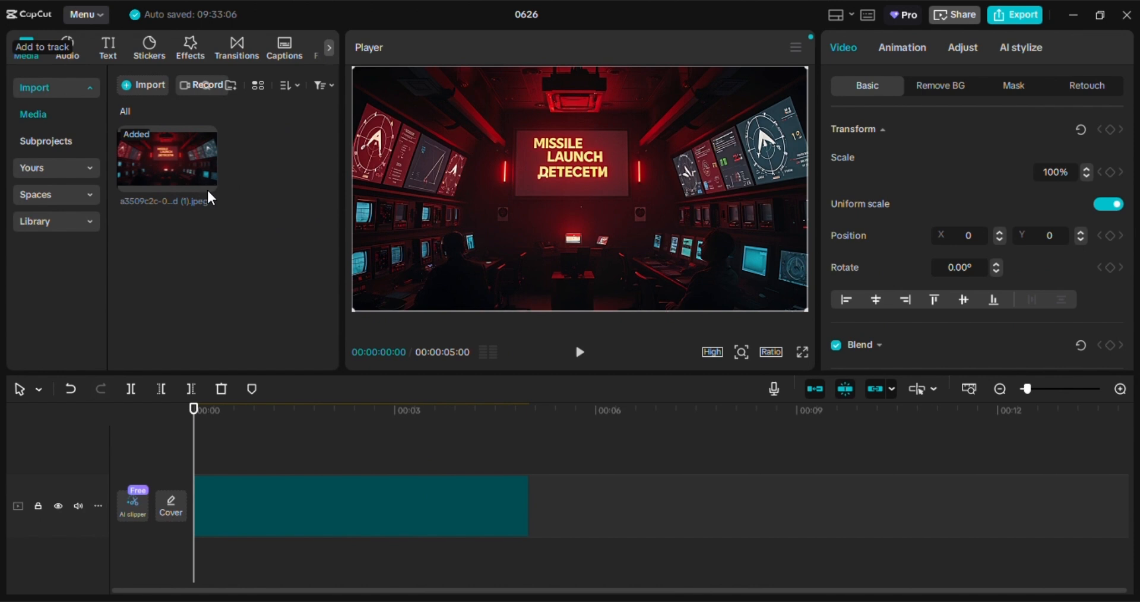
click(399, 523)
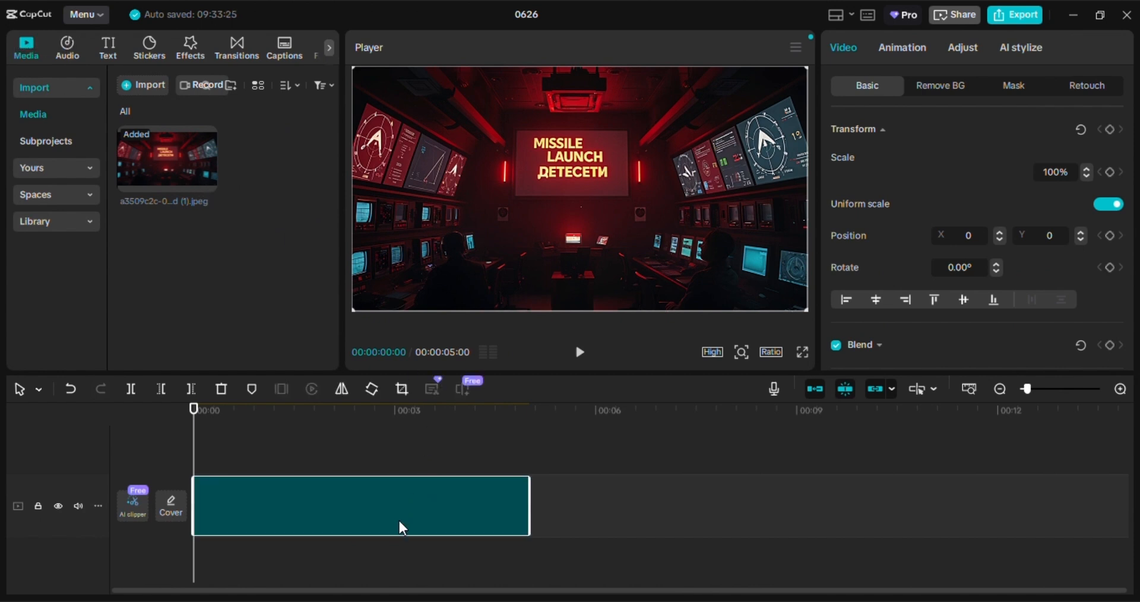
click(580, 354)
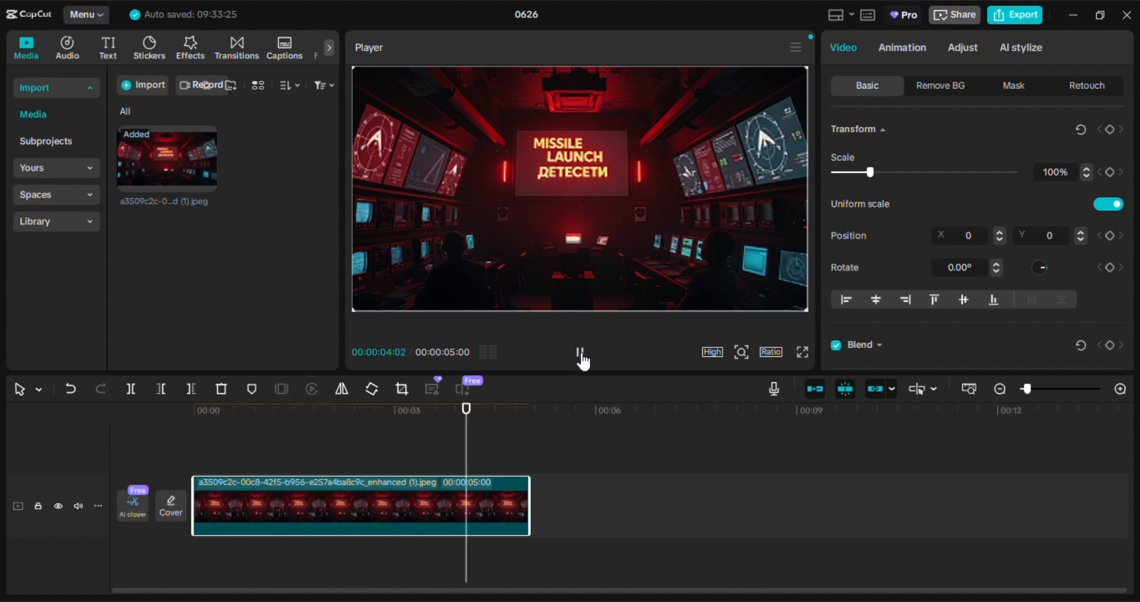
click(581, 354)
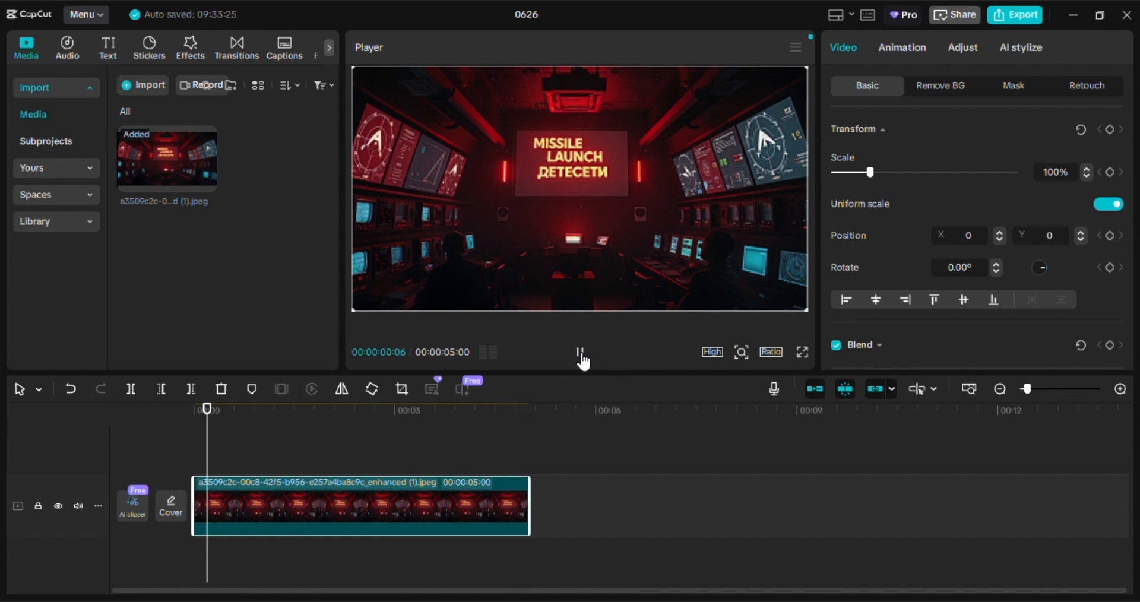
click(581, 354)
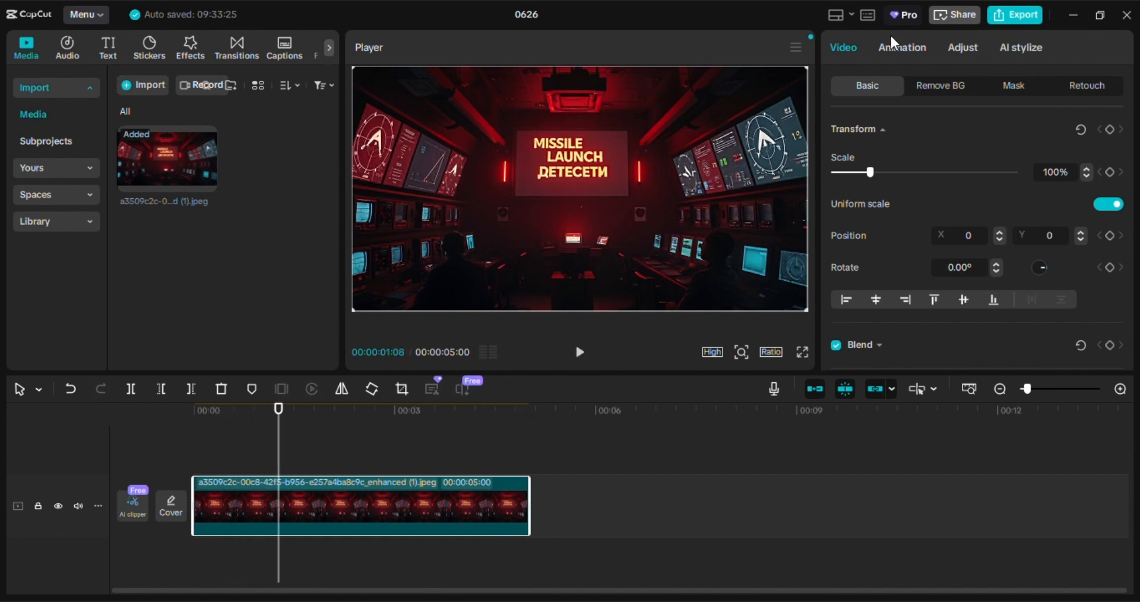
Step: Apply the Stretch and distort combo animation to the image clip and play it back
click(901, 47)
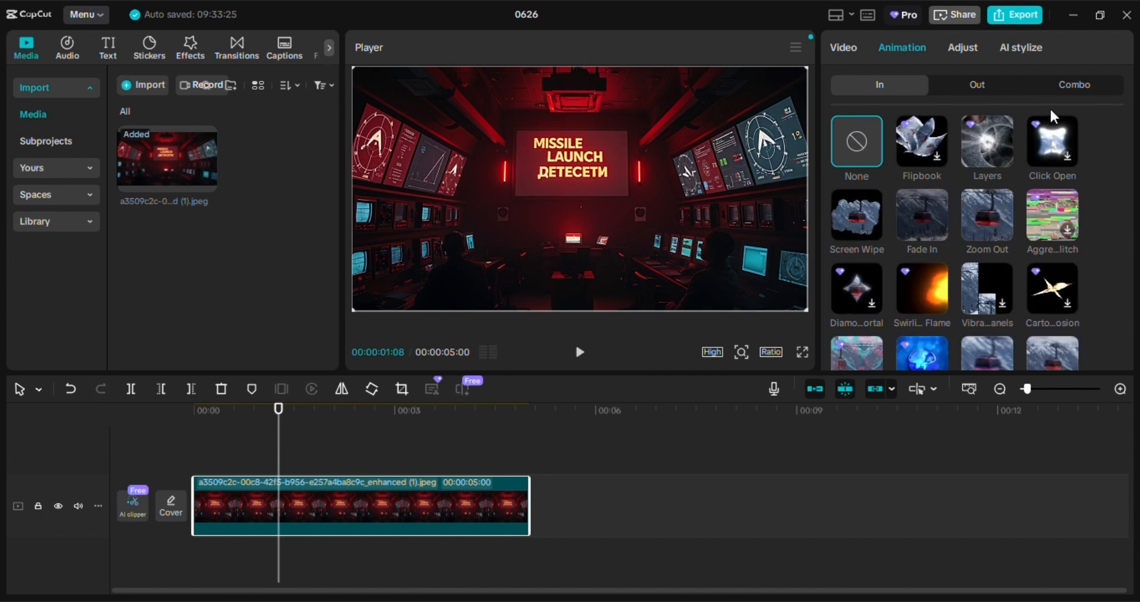
click(1078, 89)
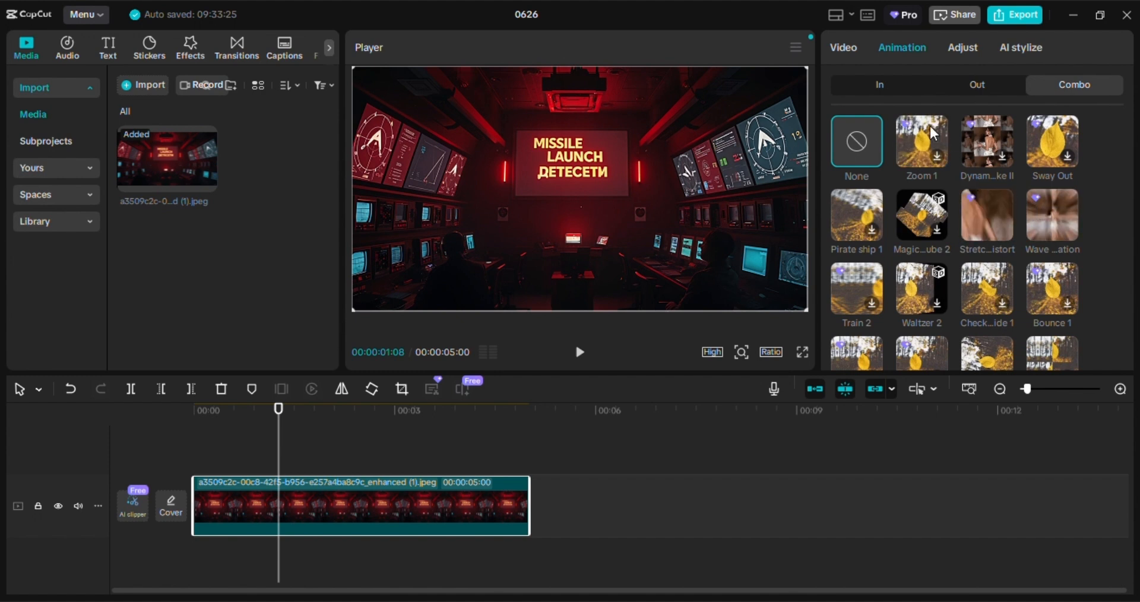
scroll(987, 226, down, 2)
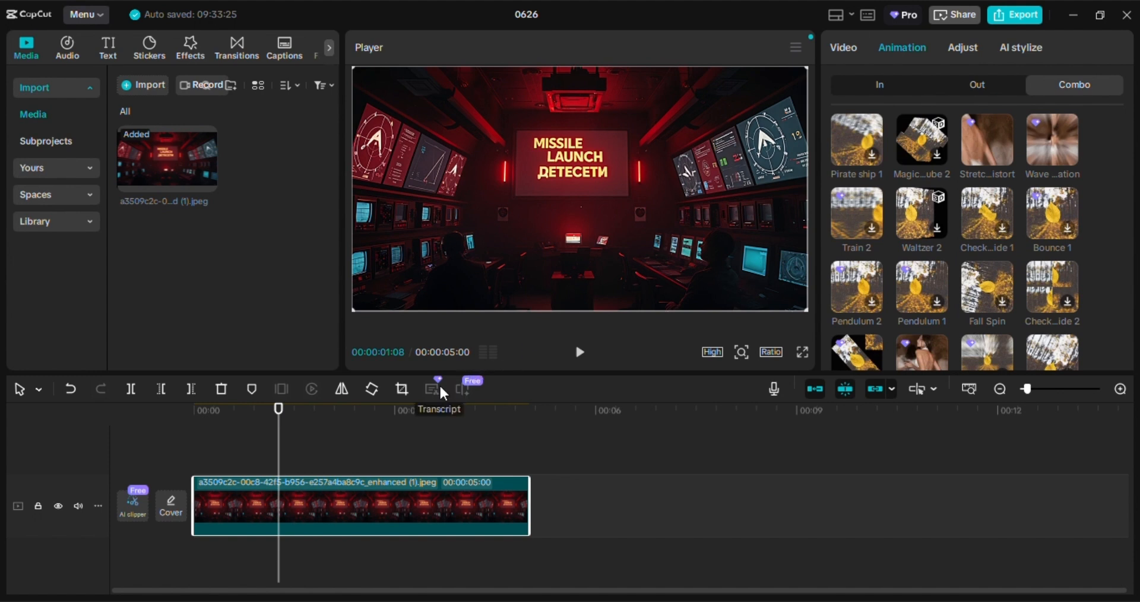
scroll(1050, 199, up, 2)
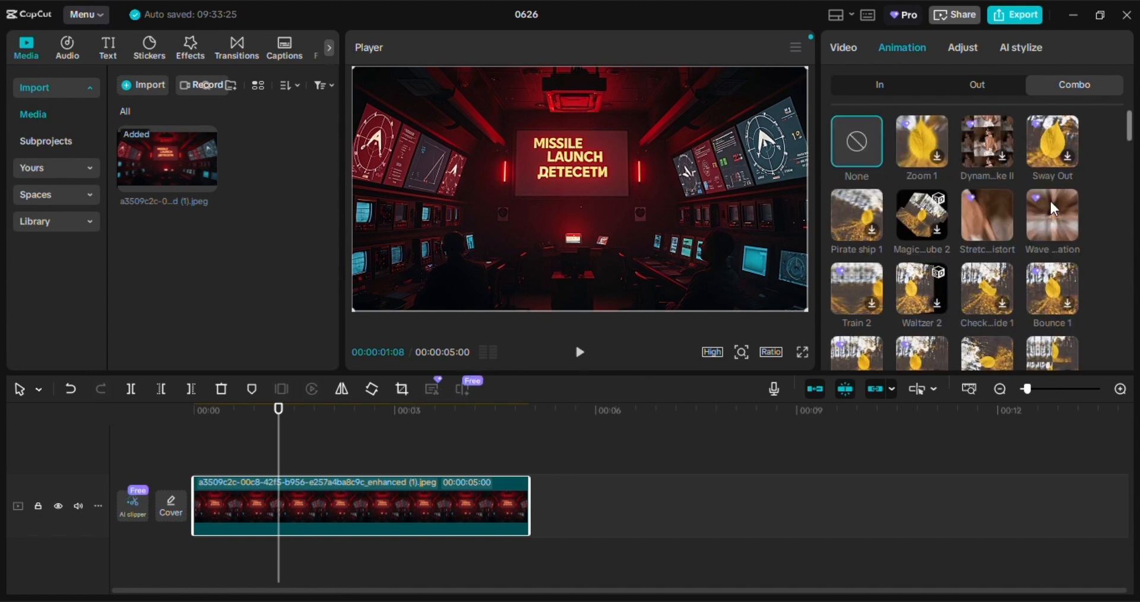
click(1003, 158)
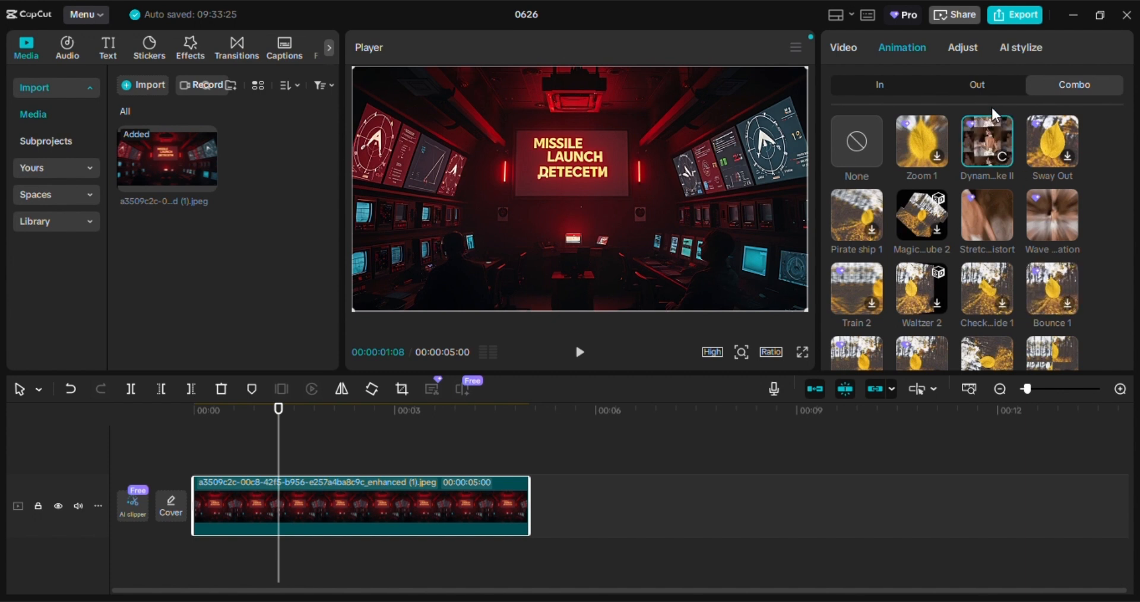
click(1056, 221)
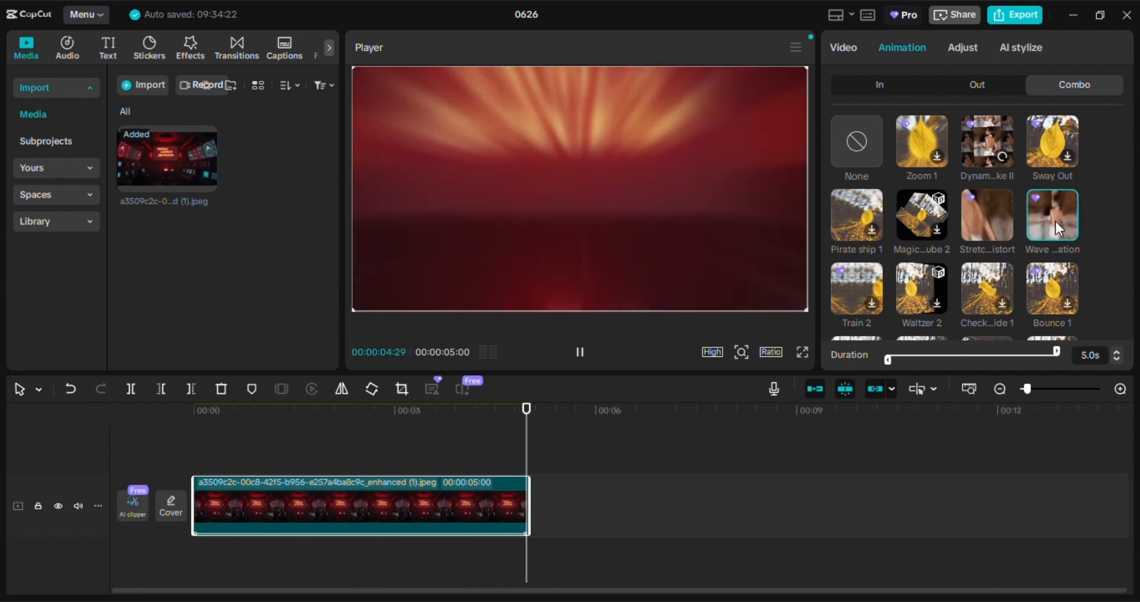
click(1006, 197)
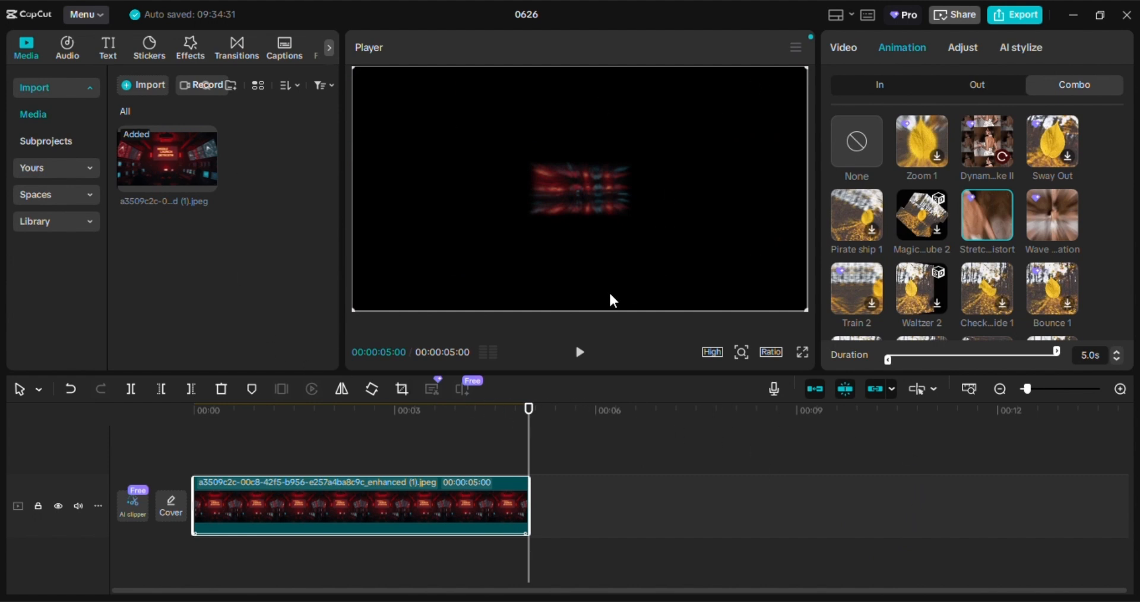
click(581, 352)
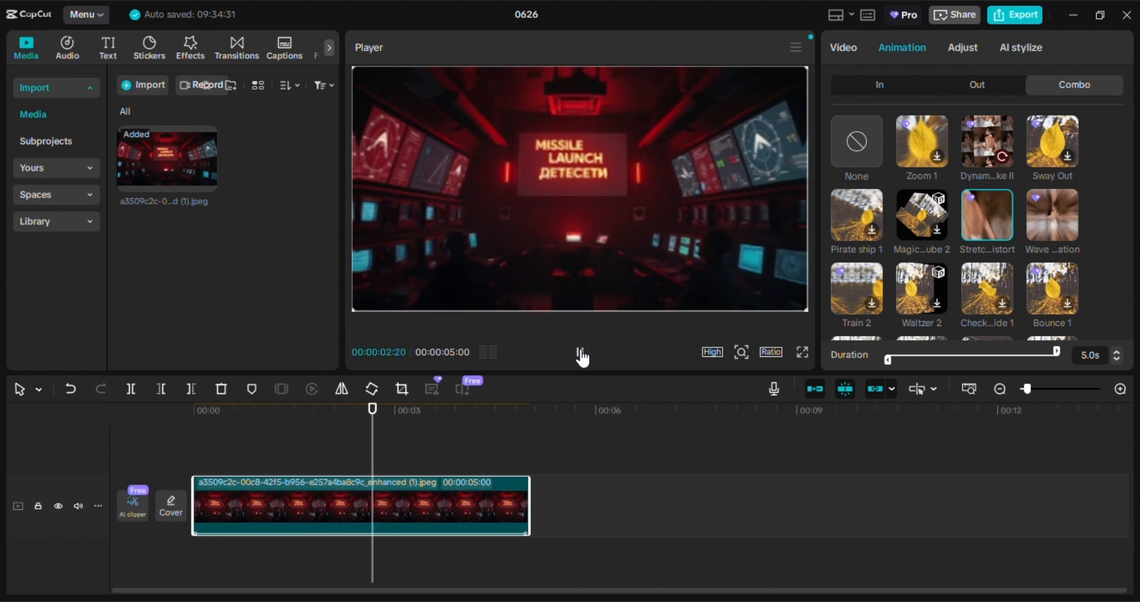
Step: Try to export the animated project and return to editing
click(1012, 16)
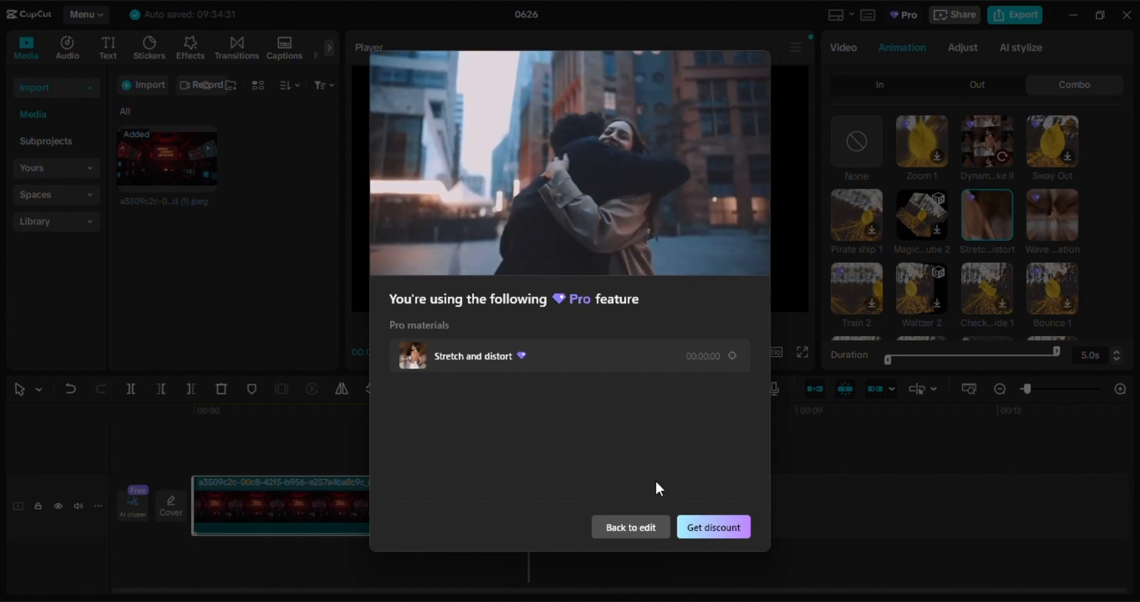
click(630, 528)
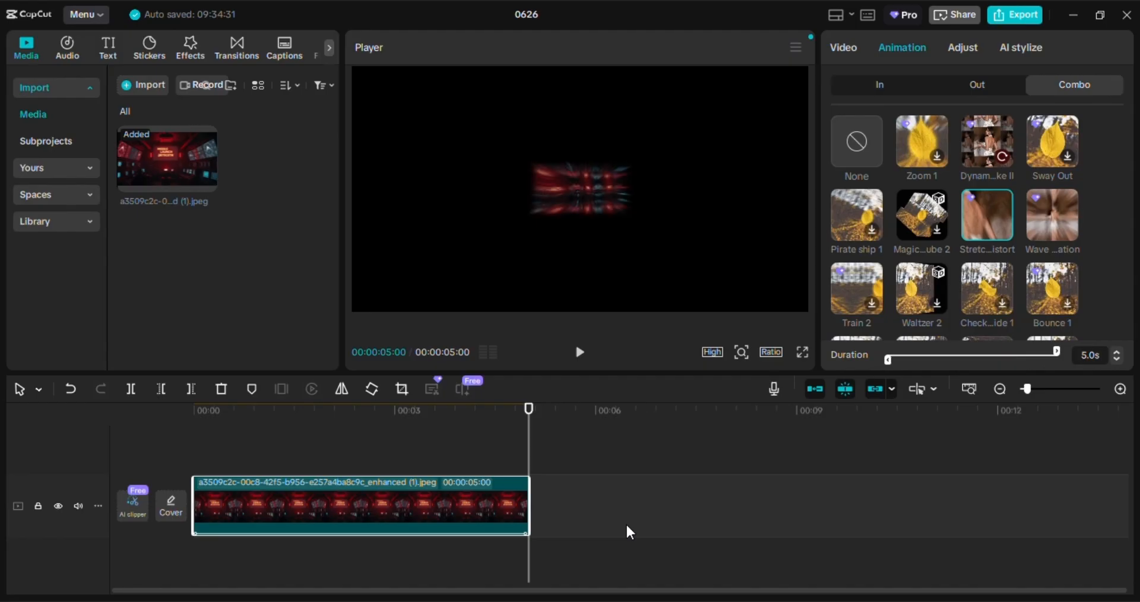
Step: Convert the animated image clip on the timeline into a compound clip
right_click(405, 505)
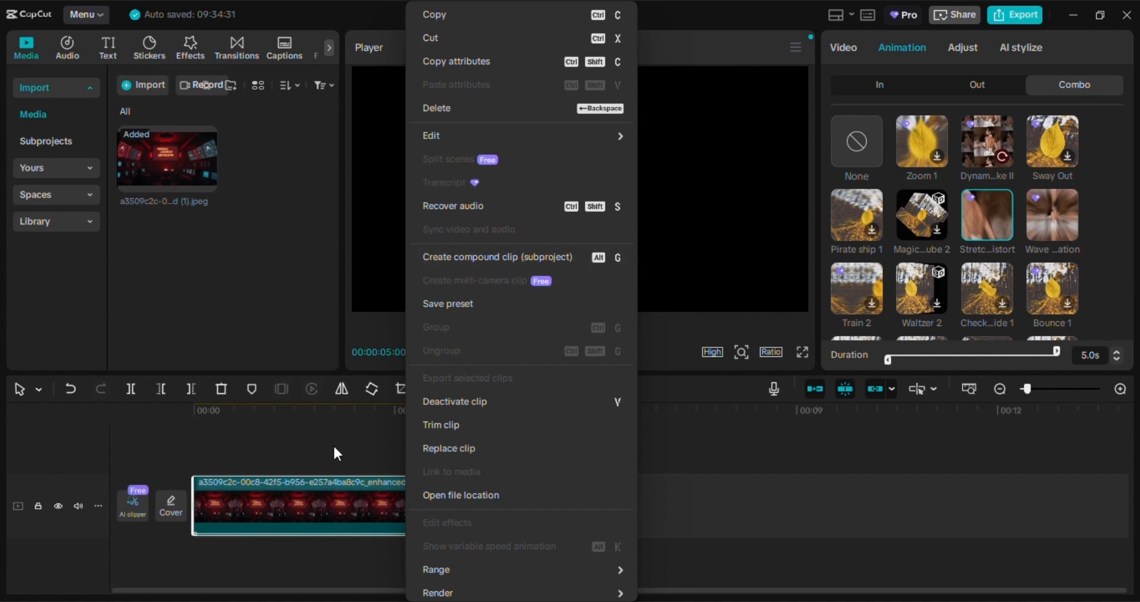
click(244, 500)
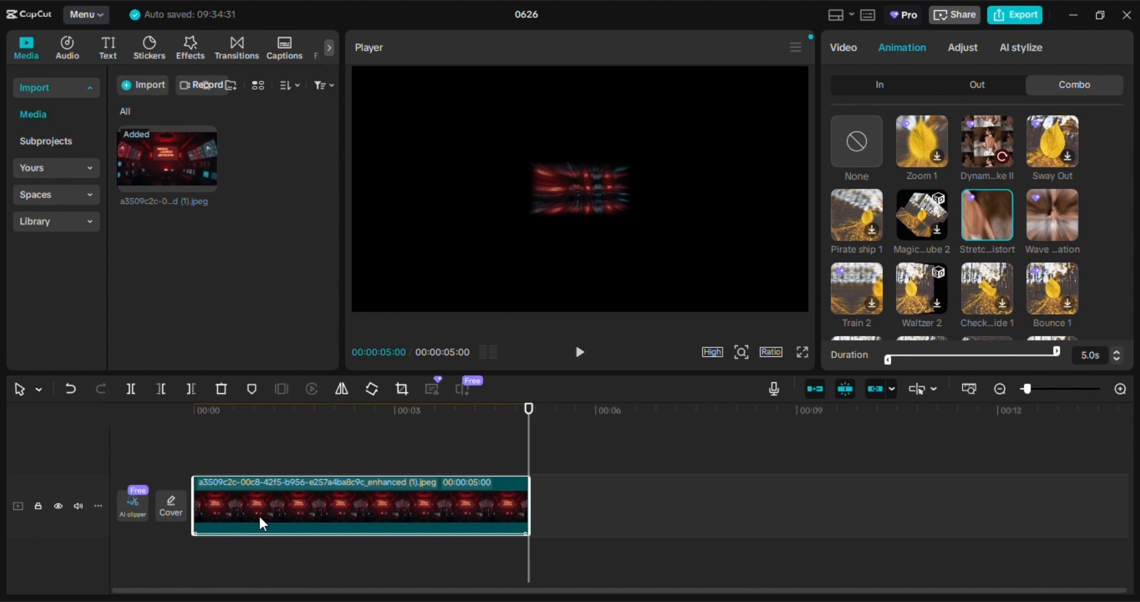
right_click(344, 509)
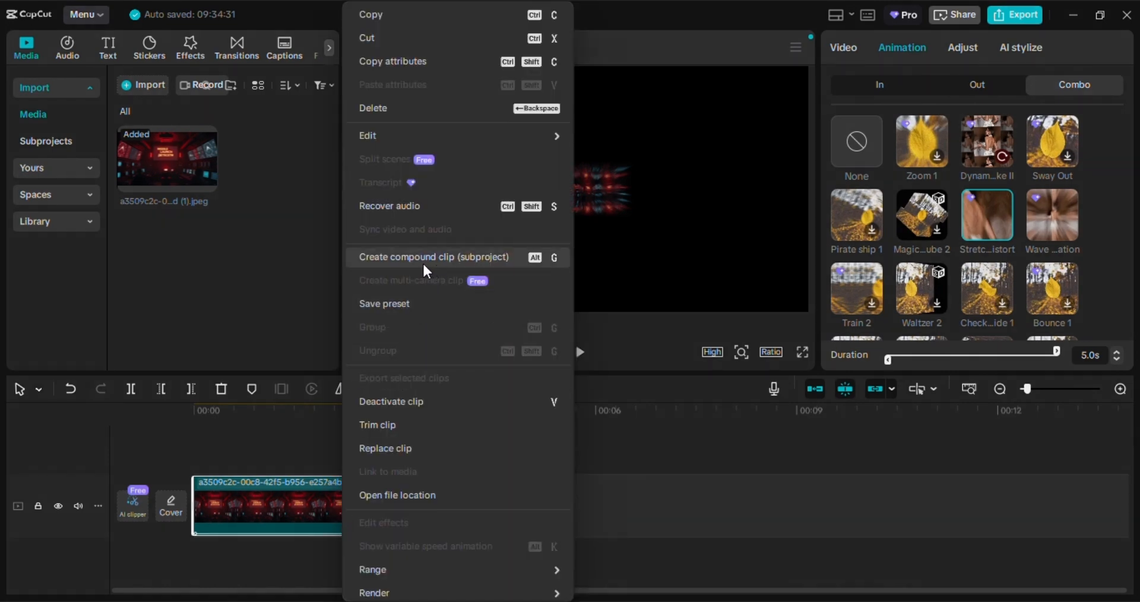
click(398, 257)
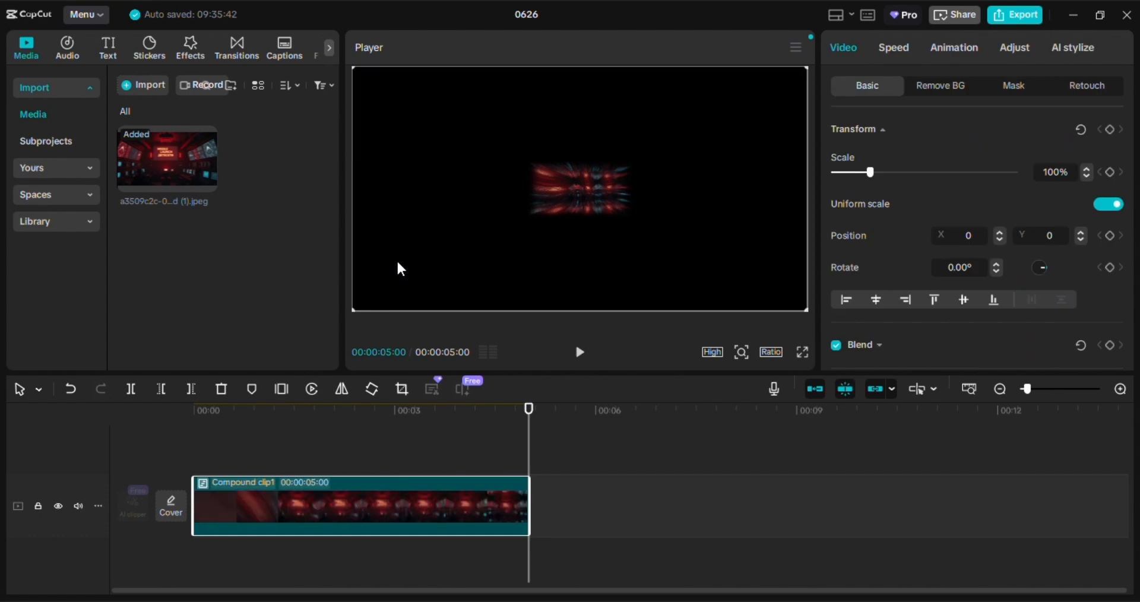
Step: Pre-process the compound clip and preview its playback
right_click(337, 508)
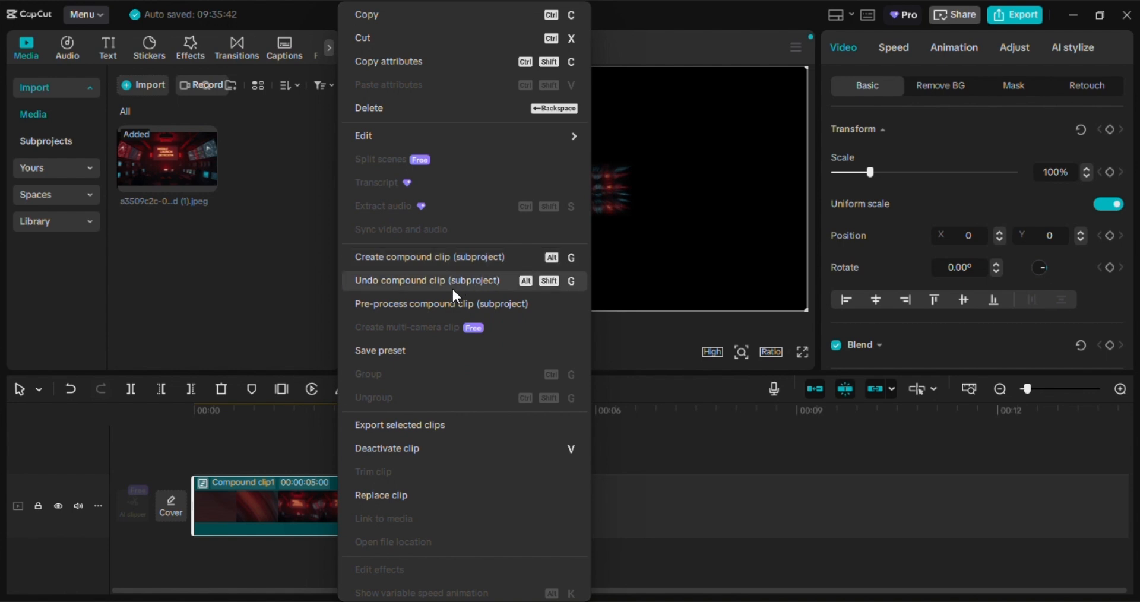
click(375, 308)
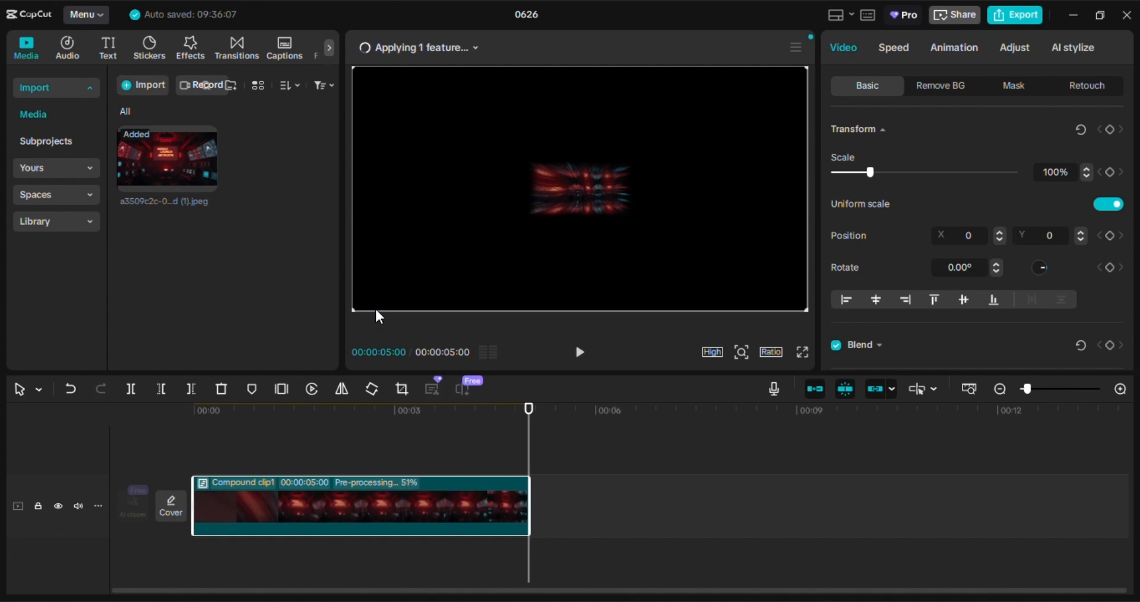
click(579, 358)
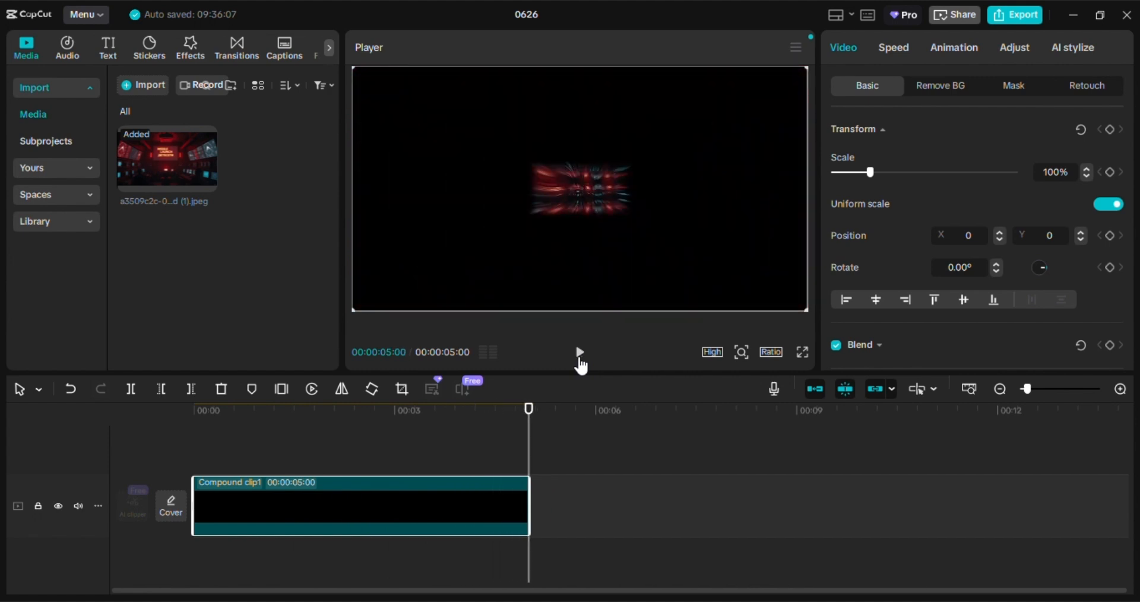
click(1100, 14)
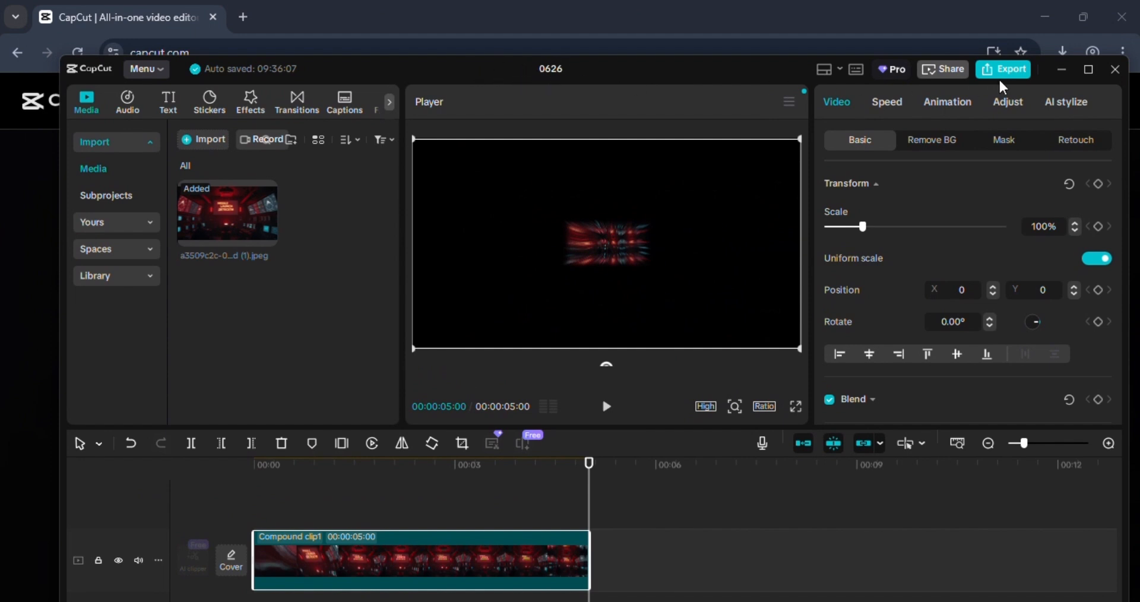
click(1089, 69)
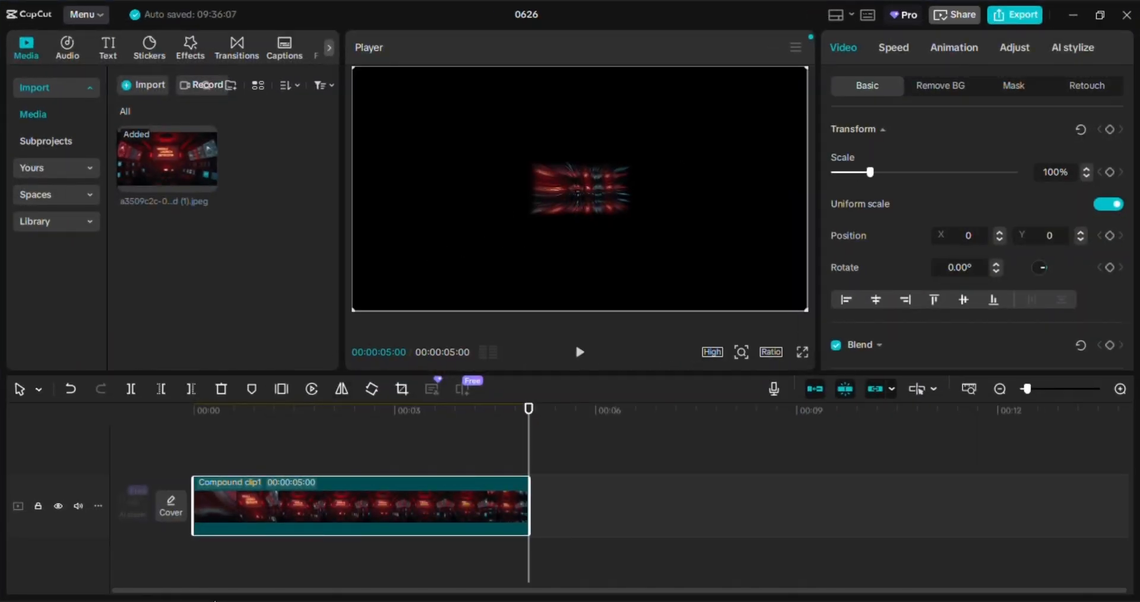
Step: Switch to File Explorer and open the 0626 project folder under My Capcut Drafts > CapCut Drafts on drive E:
click(216, 554)
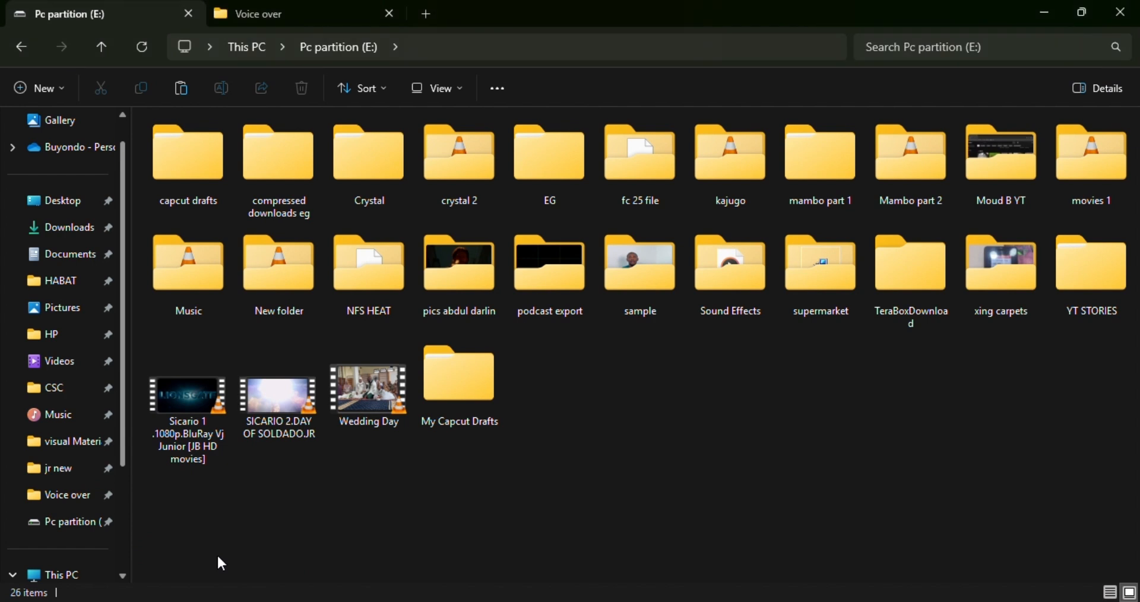
click(457, 402)
double_click(455, 395)
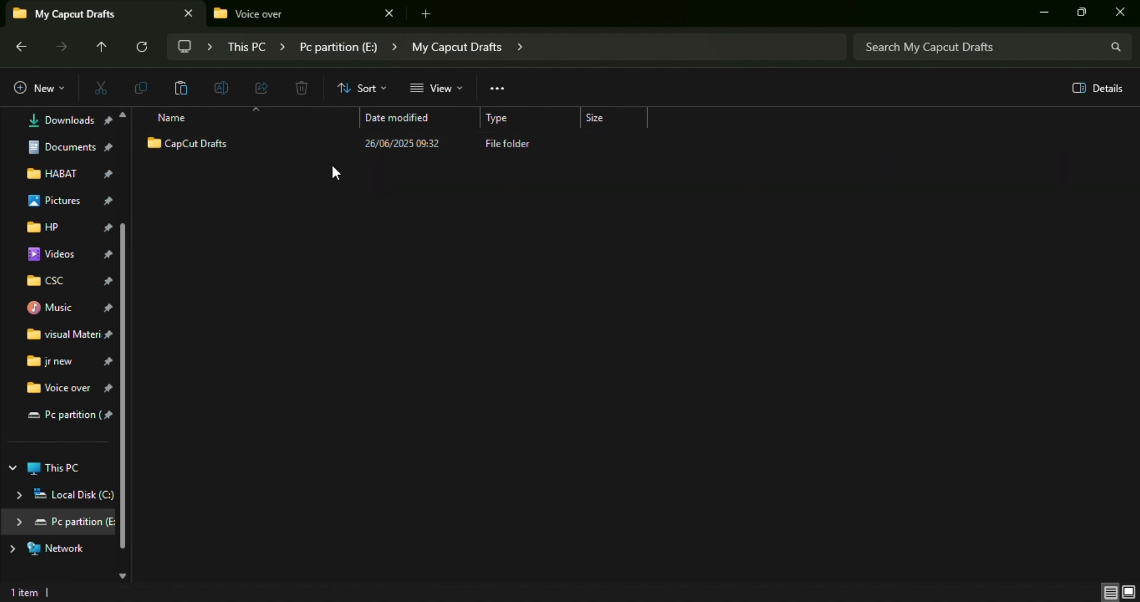
double_click(272, 152)
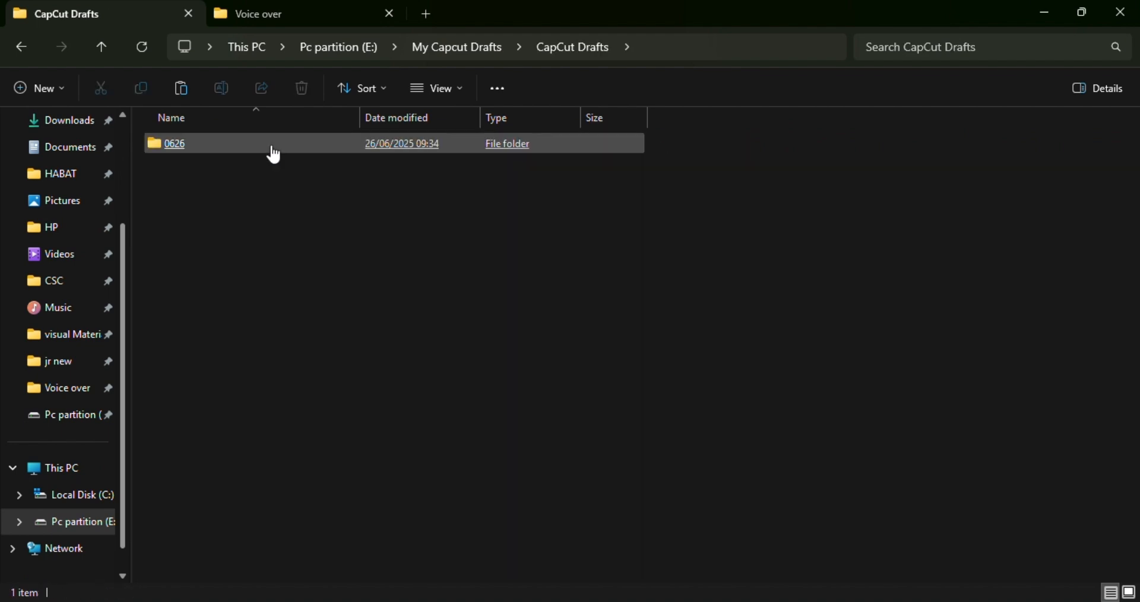
click(160, 149)
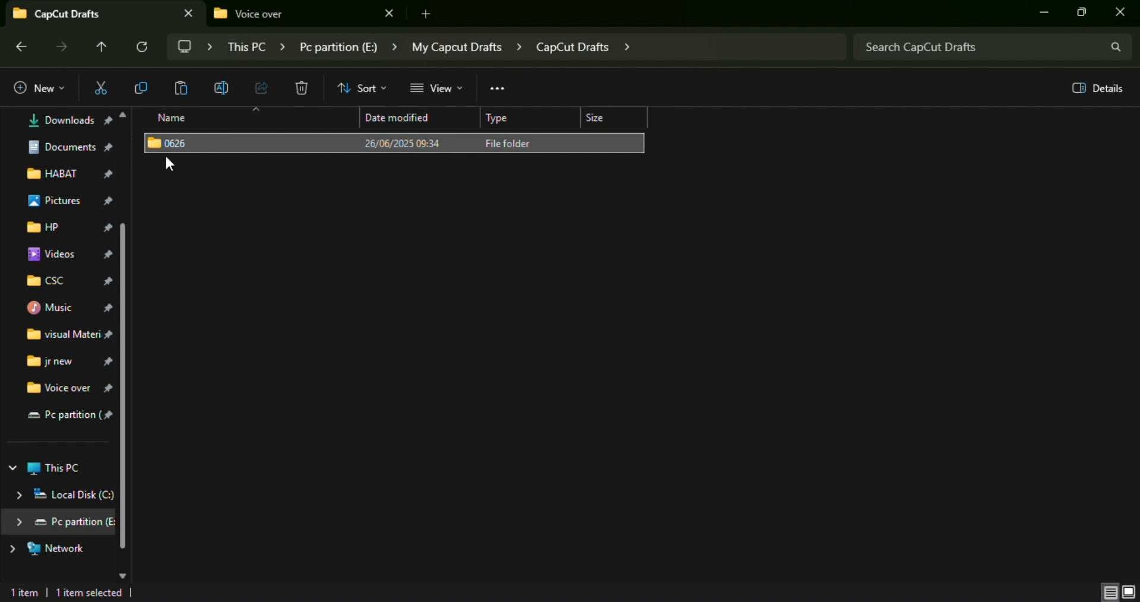
double_click(186, 153)
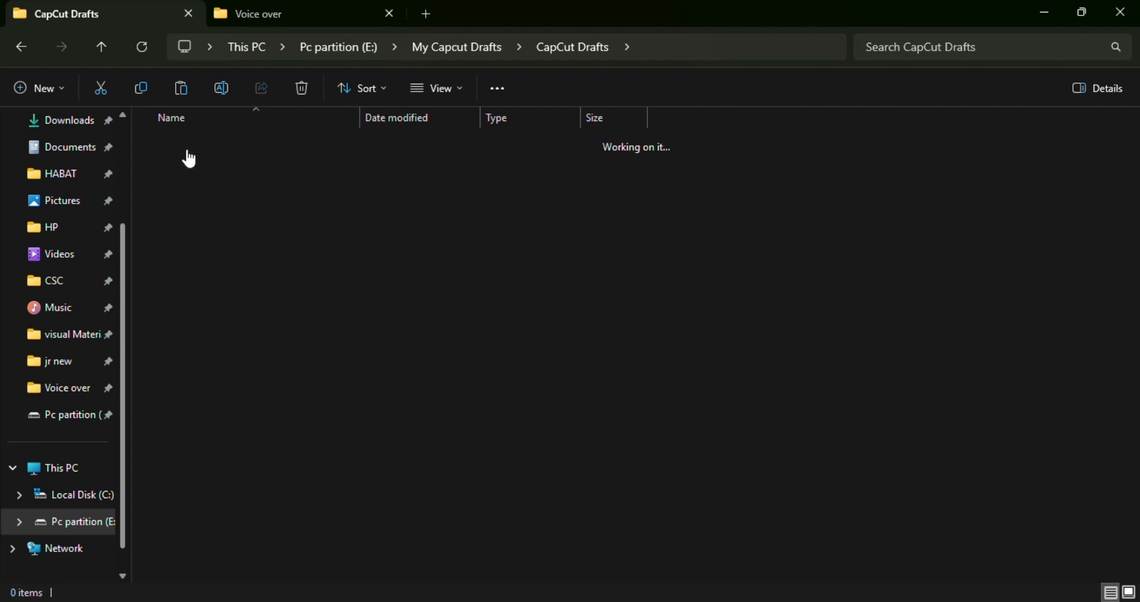
Step: Open the combination folder inside the 0626 project's Resources folder
click(276, 169)
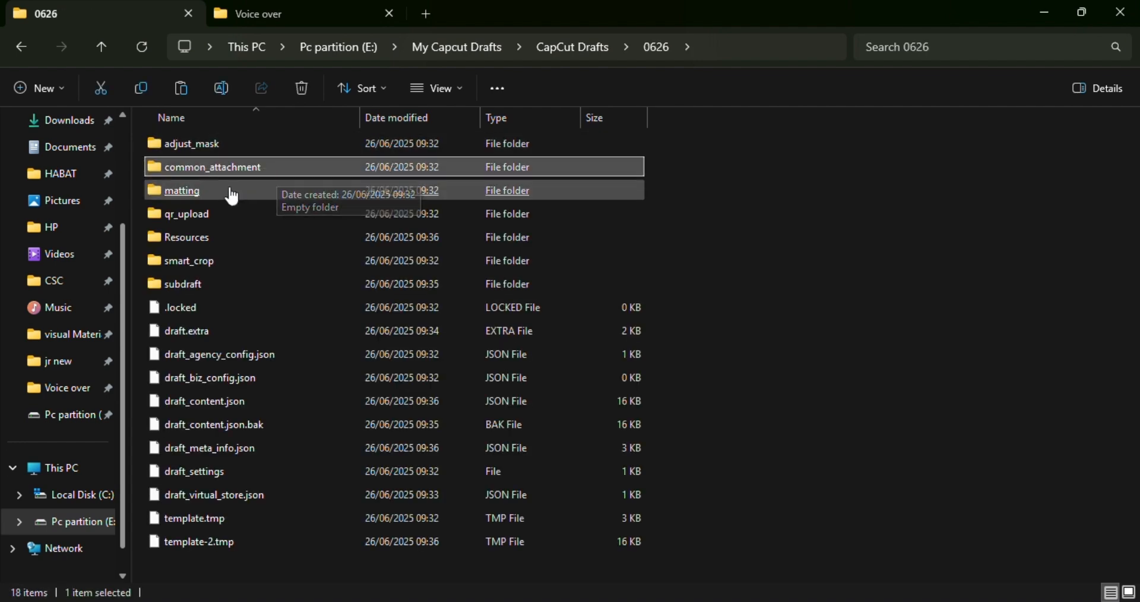
double_click(205, 239)
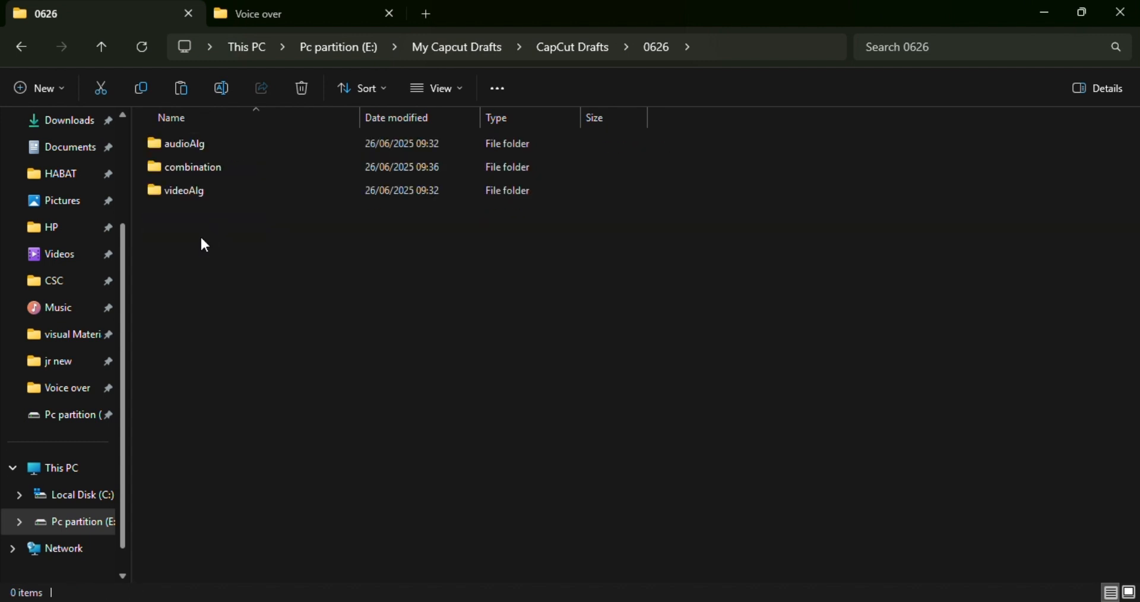
double_click(205, 169)
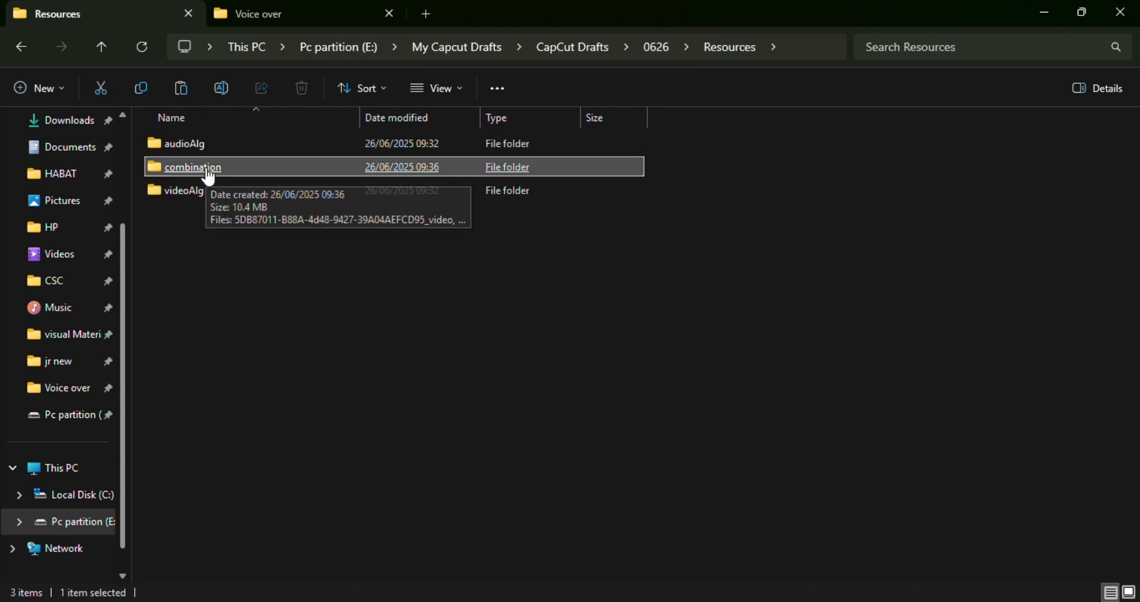
click(207, 175)
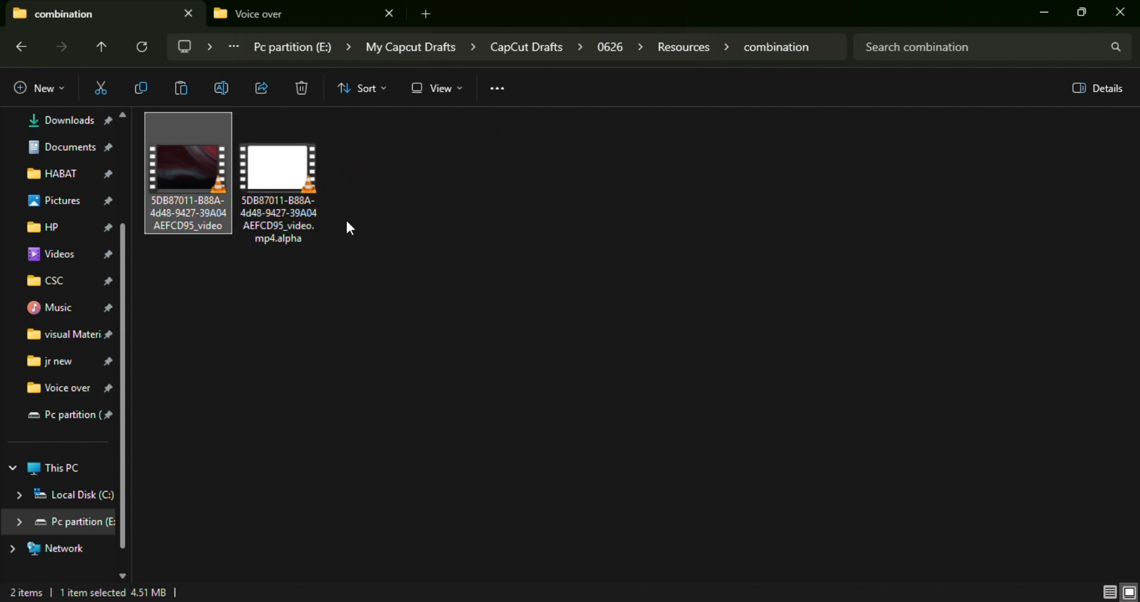
Step: Play the pre-processed MP4 ending in "_video" in VLC and close the player
double_click(190, 185)
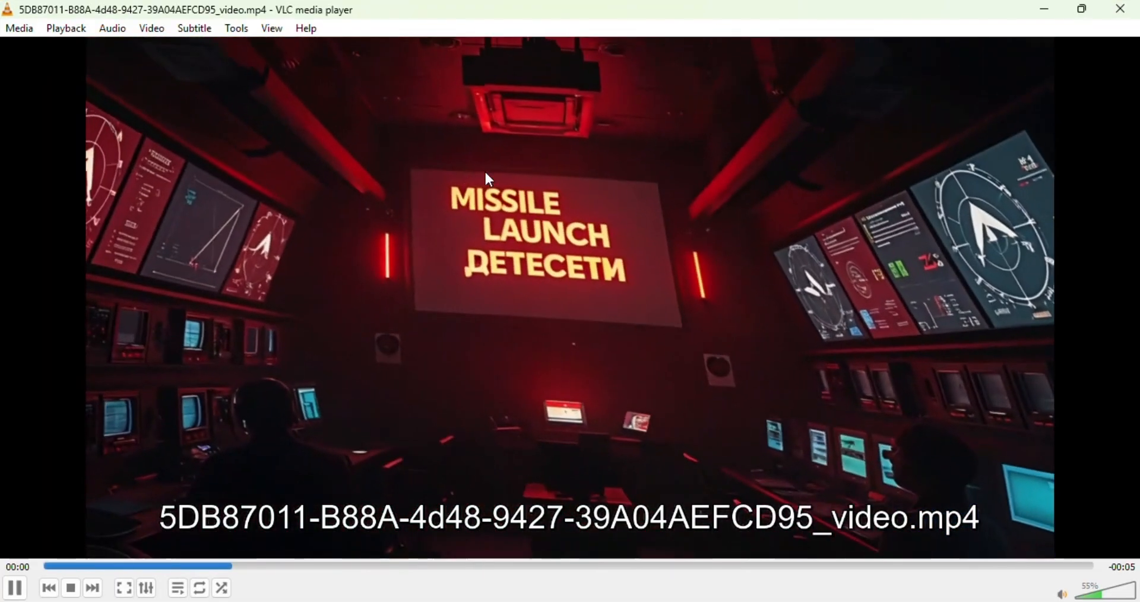
double_click(658, 133)
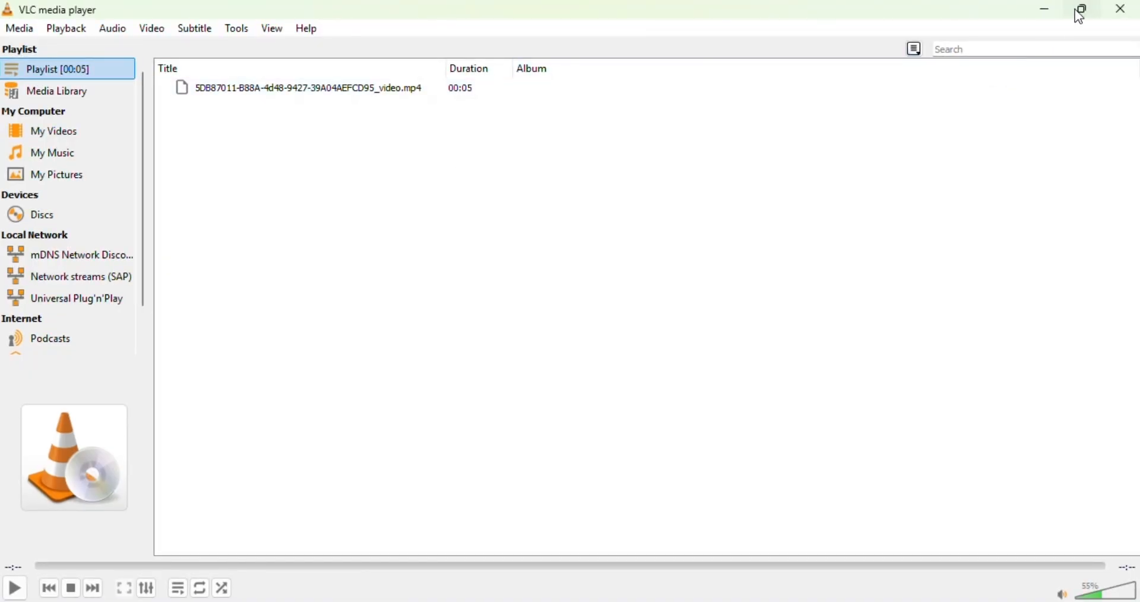
click(1082, 11)
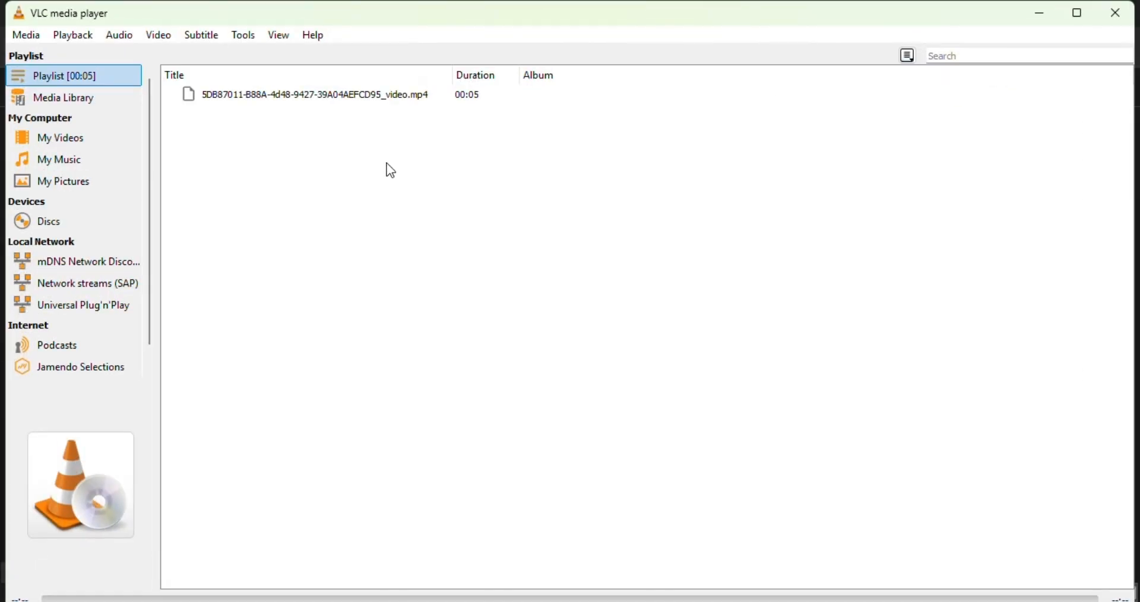
click(1124, 17)
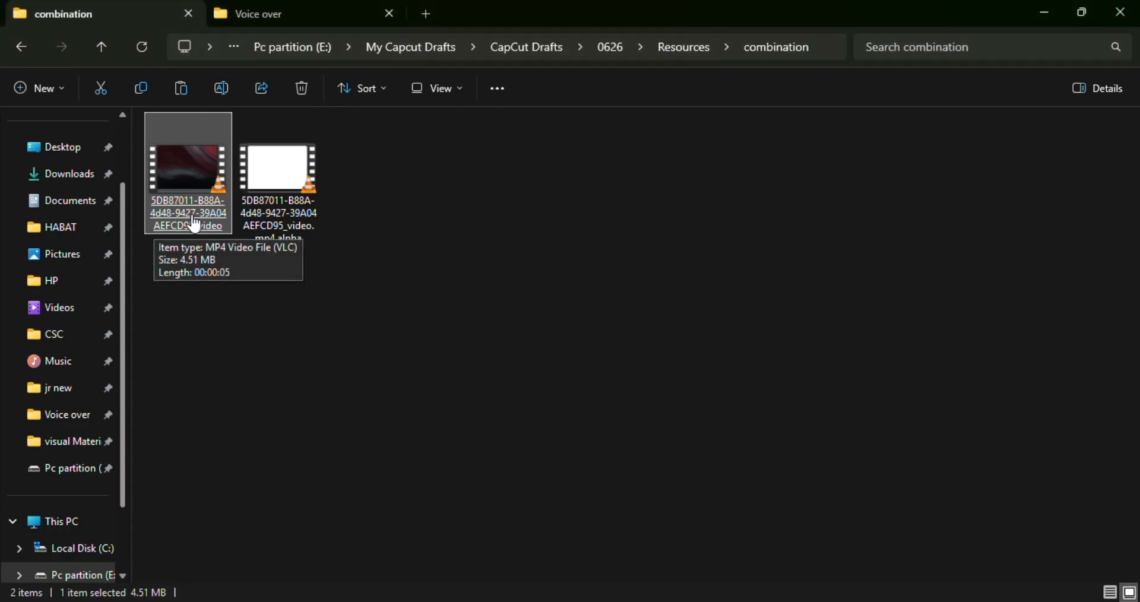